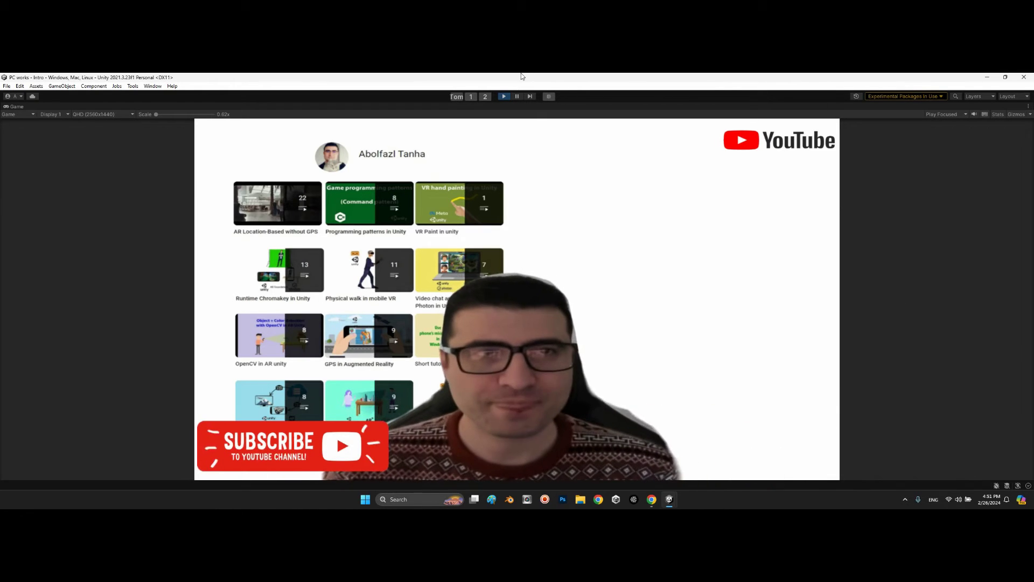
# - Stop the running intro and create a new scene from the Basic (Built-in) template
pyautogui.click(504, 95)
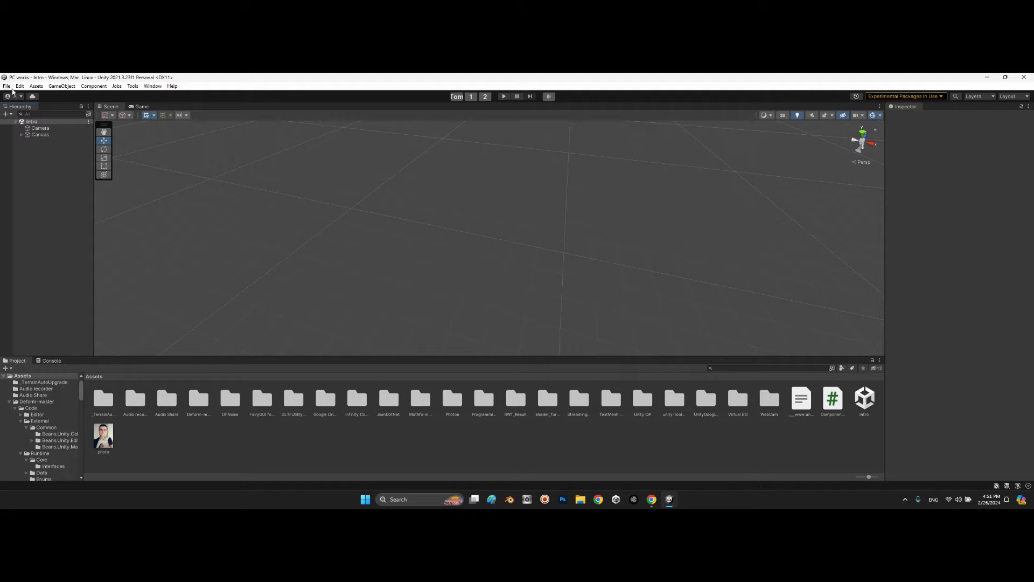
pyautogui.click(7, 86)
pyautogui.click(24, 95)
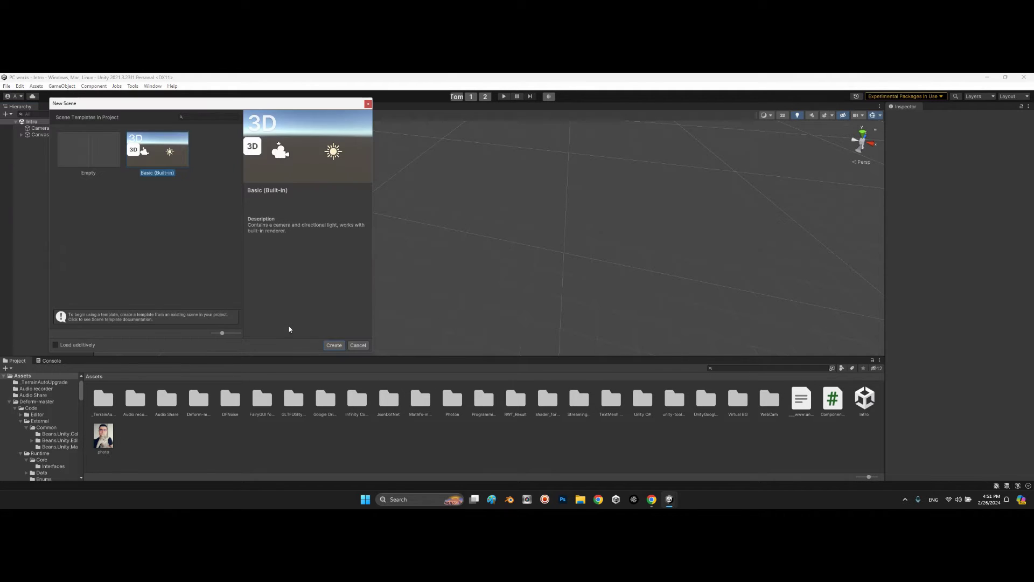
pyautogui.click(334, 345)
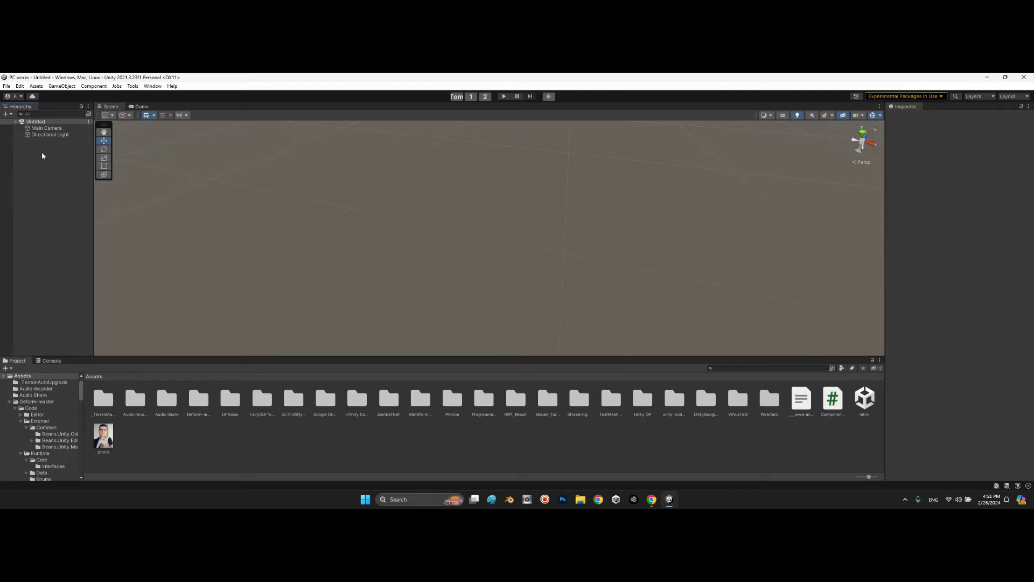
# - Add a 3D quad to the scene and name it Object A
pyautogui.rightClick(38, 156)
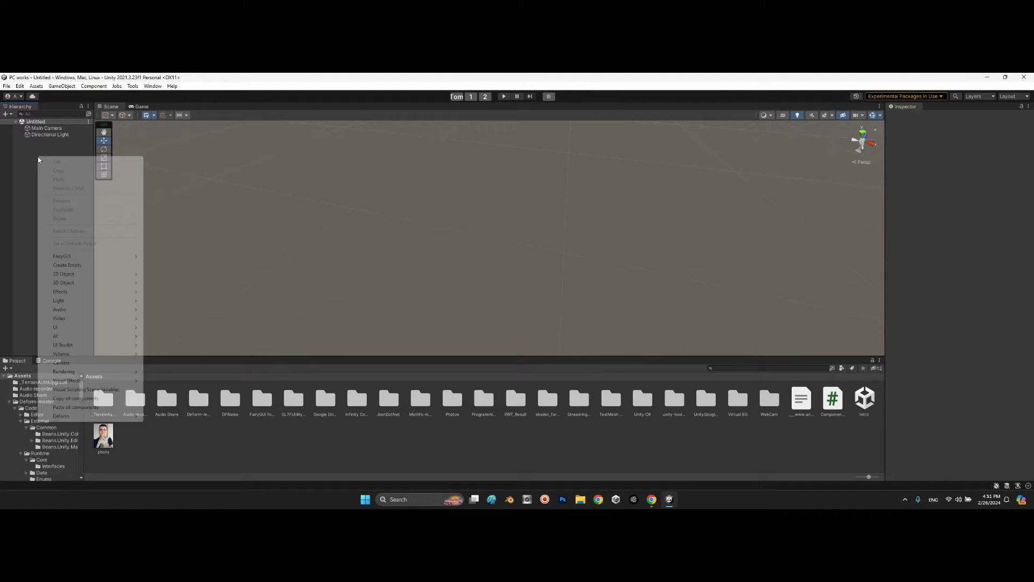
pyautogui.moveTo(77, 284)
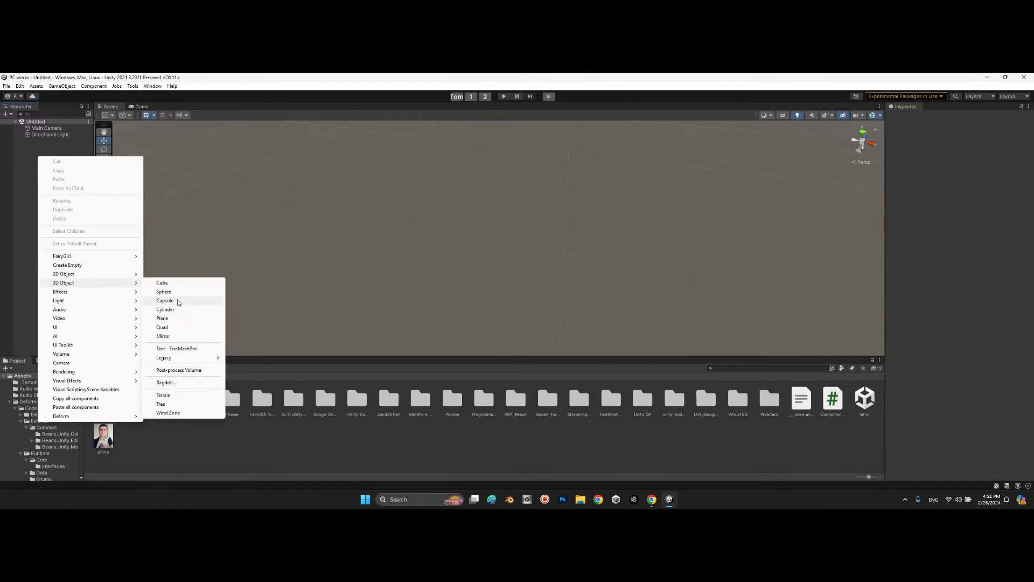
pyautogui.click(169, 326)
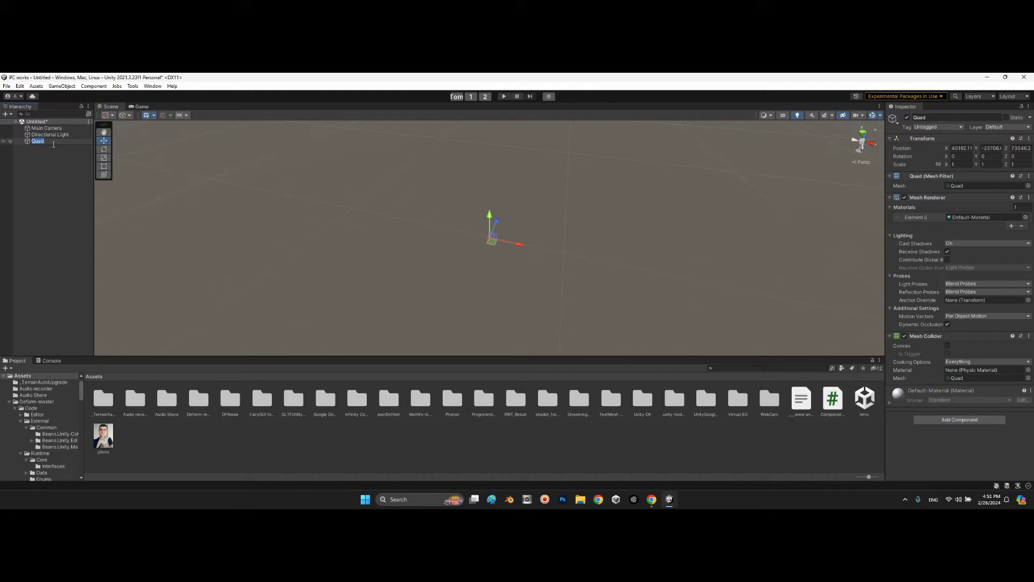
pyautogui.write('Object A')
pyautogui.press('Return')
# - Rotate Object A about the X axis by about 92.3° so that it lies flat
pyautogui.press('alt')
pyautogui.keyDown('alt'); pyautogui.moveTo(567, 282); pyautogui.dragTo(566, 252); pyautogui.keyUp('alt')
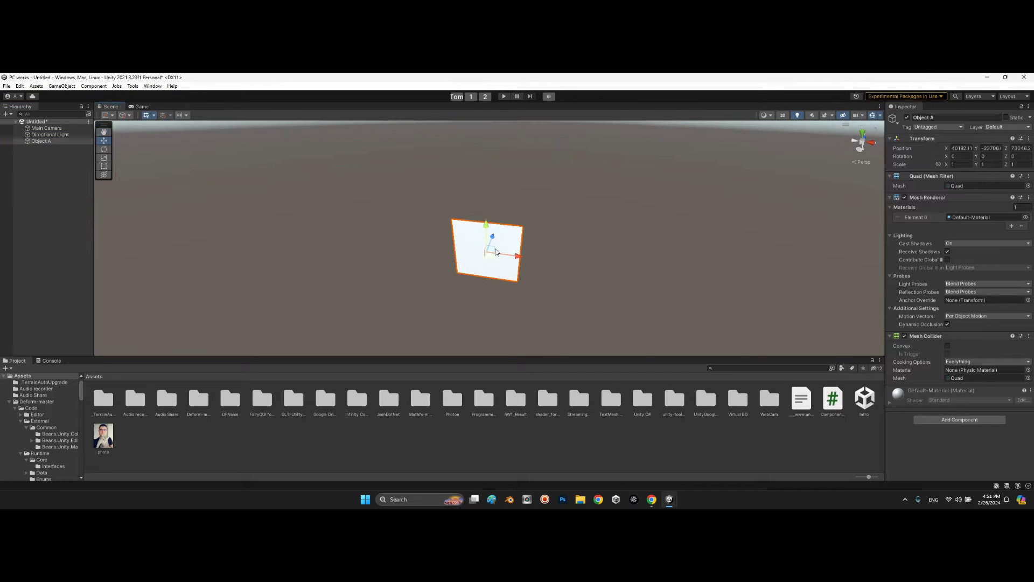
pyautogui.press('e')
pyautogui.moveTo(486, 242); pyautogui.dragTo(526, 150)
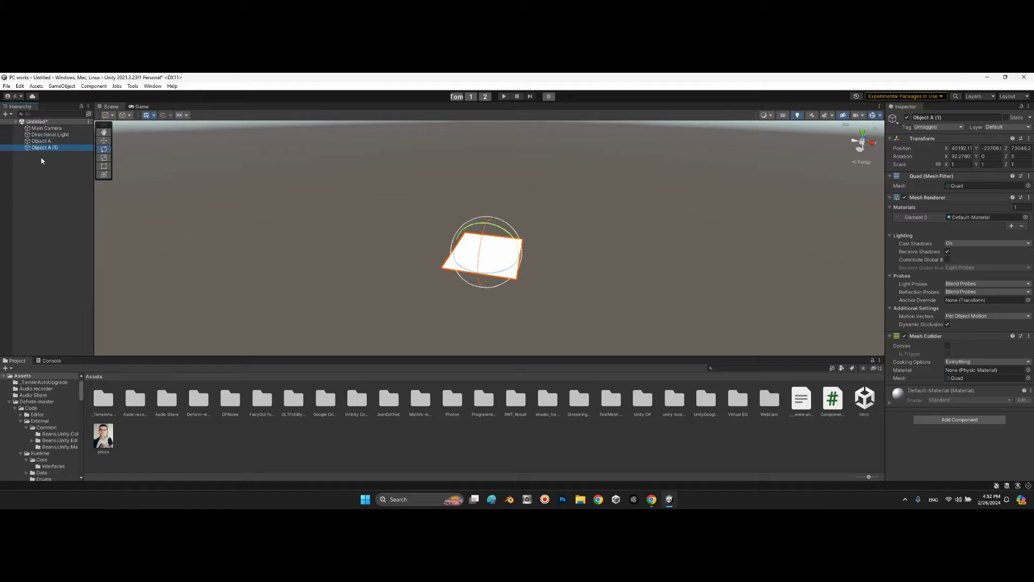
# - Duplicate Object A and rename the copy Object B
pyautogui.hotkey('ctrl', 'd')
pyautogui.write('B')
pyautogui.press('Return')
# - Create a material named Mat A in the Assets folder and duplicate it as Mat B
pyautogui.click(160, 434)
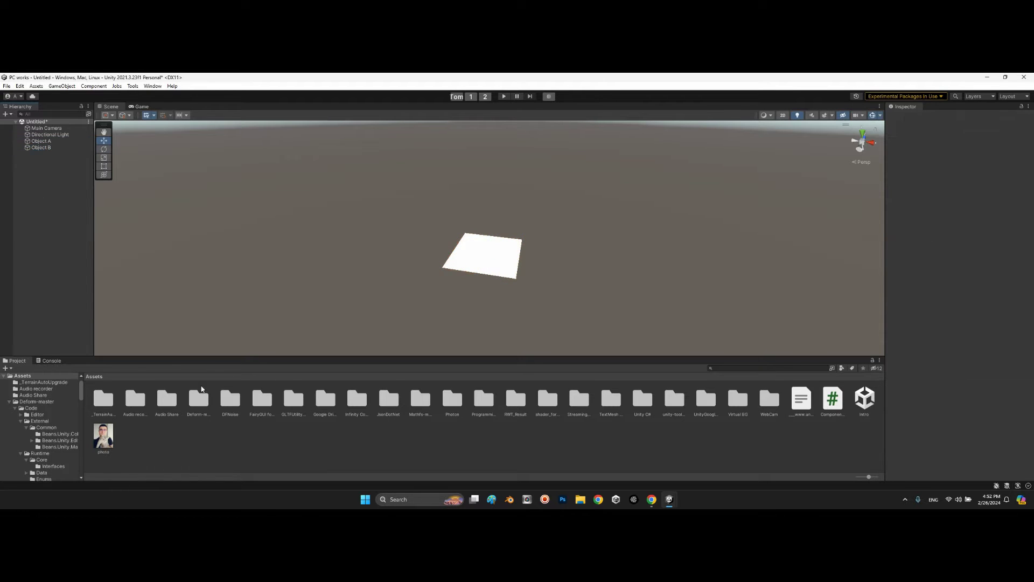
pyautogui.rightClick(160, 434)
pyautogui.moveTo(220, 210)
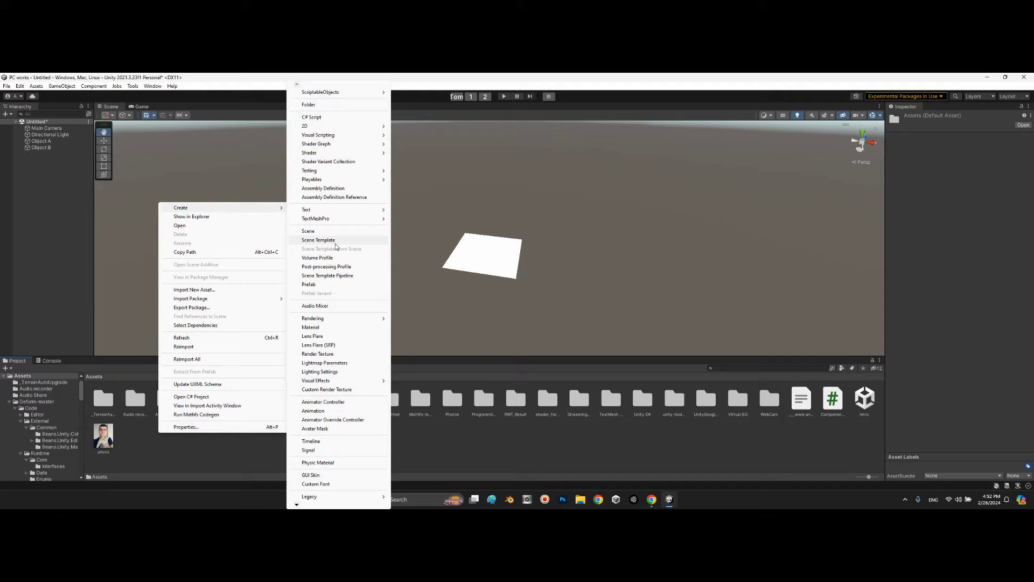
pyautogui.click(322, 327)
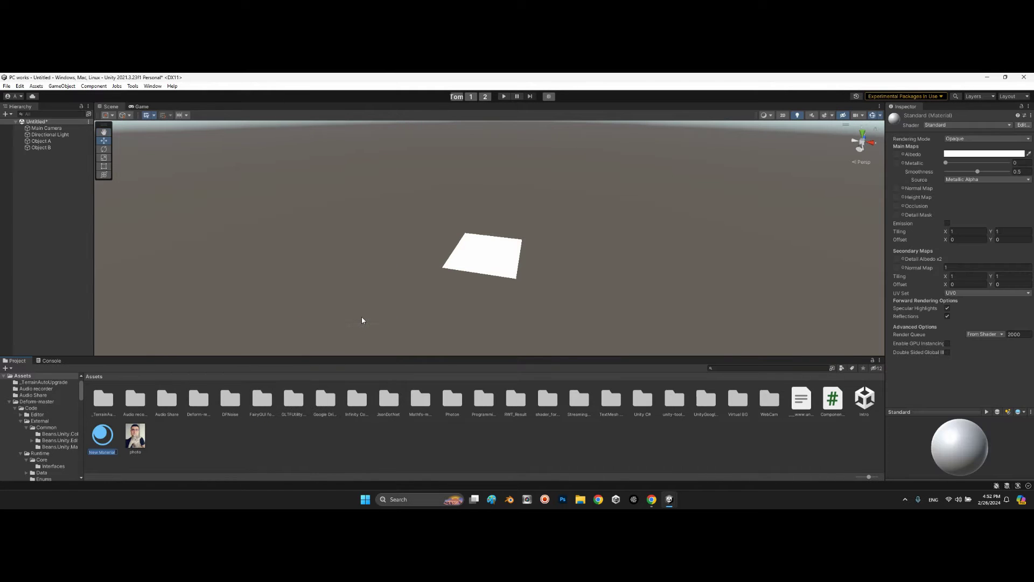
pyautogui.write('Mat A')
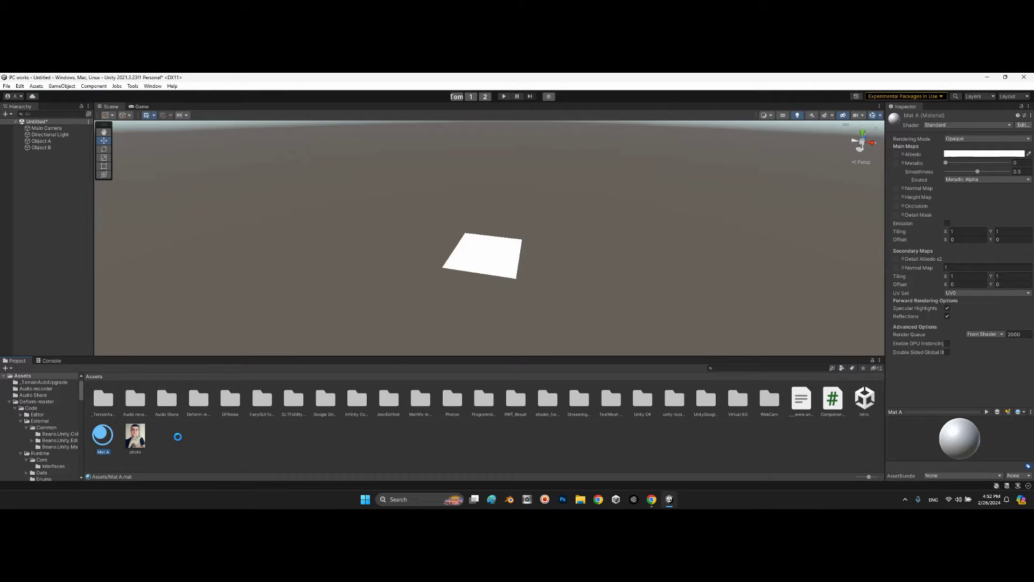
pyautogui.hotkey('ctrl', 'd')
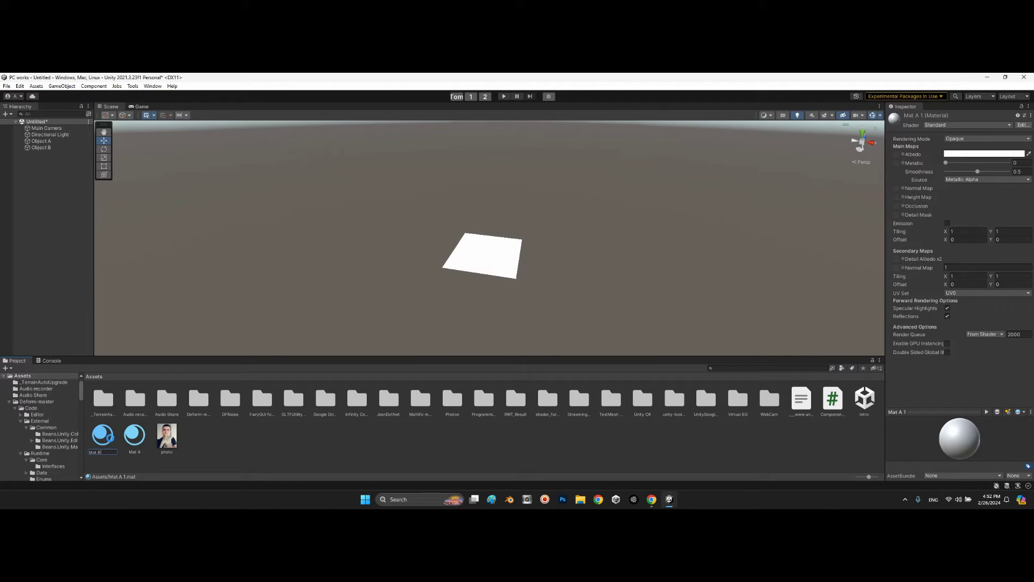
pyautogui.write('Mat B')
pyautogui.press('Return')
# - Set the albedo color of Mat A to yellow, FBFF00
pyautogui.click(984, 153)
pyautogui.click(1002, 186)
pyautogui.click(1004, 200)
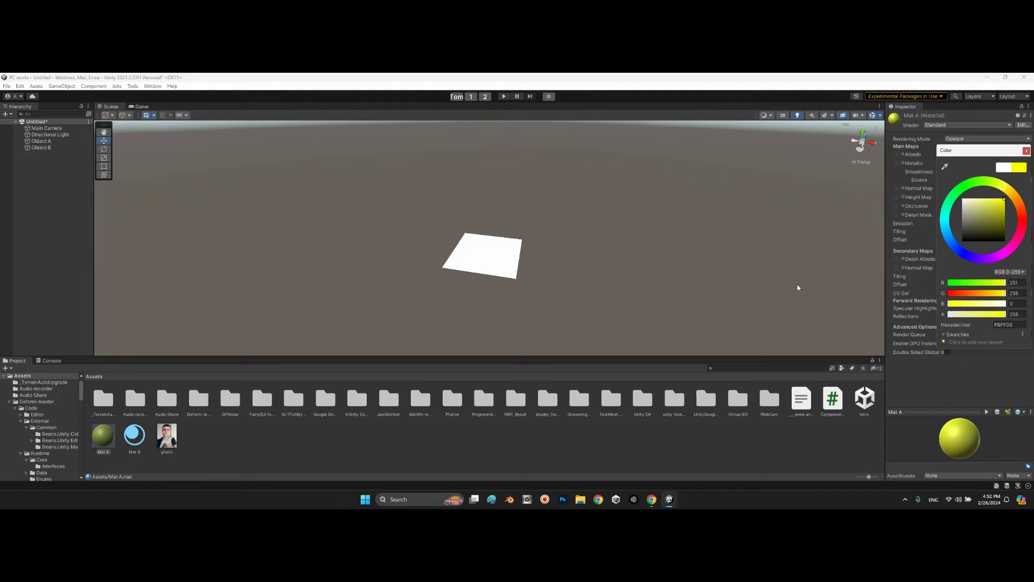
# - Set the albedo color of Mat B to bright red
pyautogui.click(134, 434)
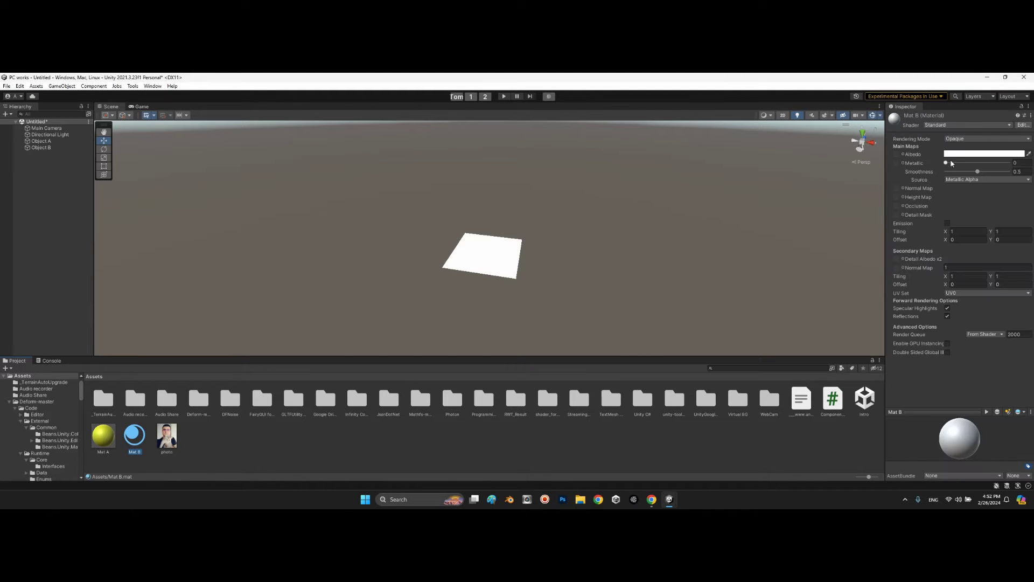
pyautogui.click(965, 153)
pyautogui.click(1023, 217)
pyautogui.click(1003, 199)
pyautogui.click(311, 444)
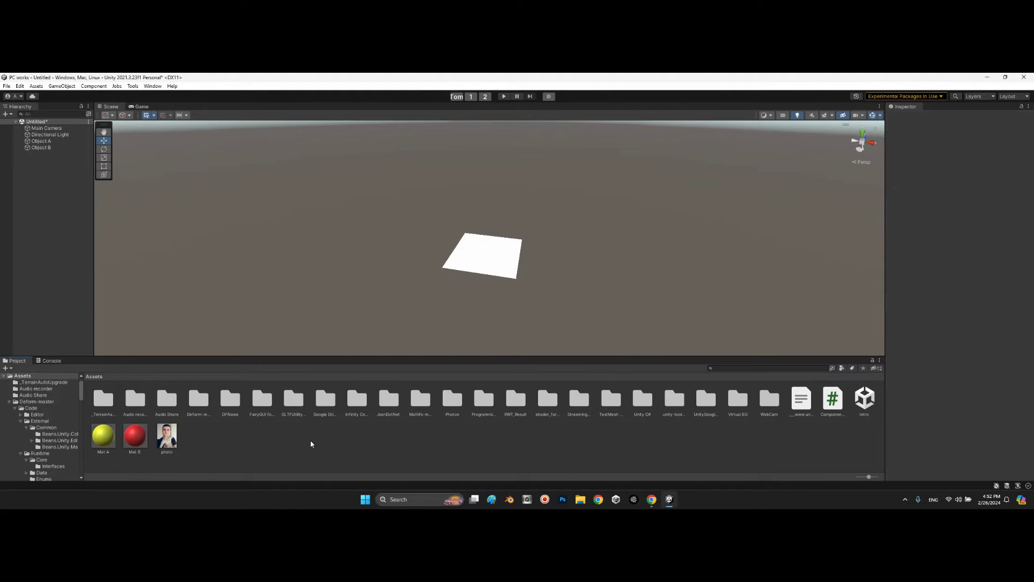
# - Assign Mat A to Object A and Mat B to Object B as their mesh renderer materials
pyautogui.click(41, 141)
pyautogui.moveTo(103, 438); pyautogui.dragTo(964, 218)
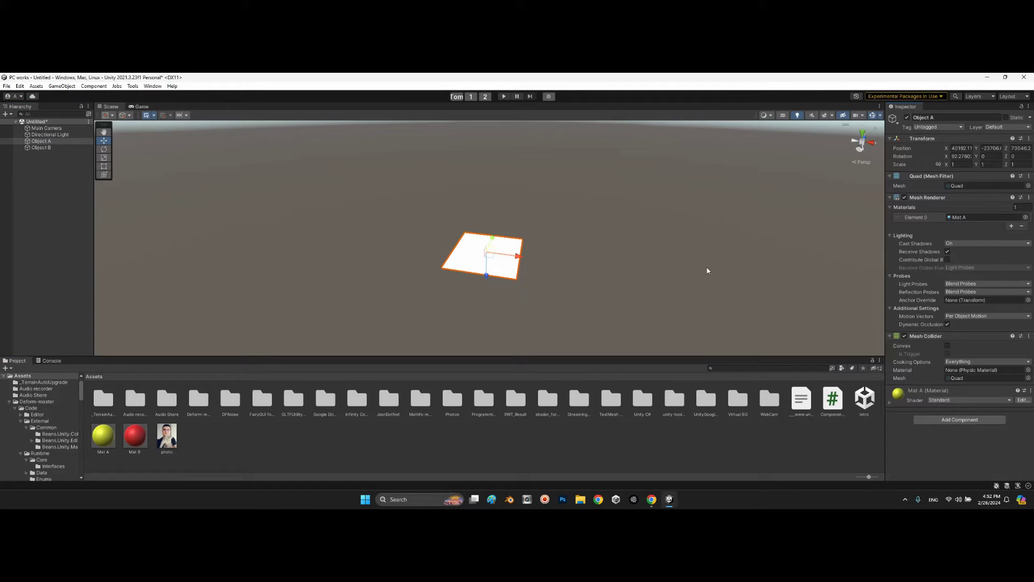
pyautogui.click(41, 148)
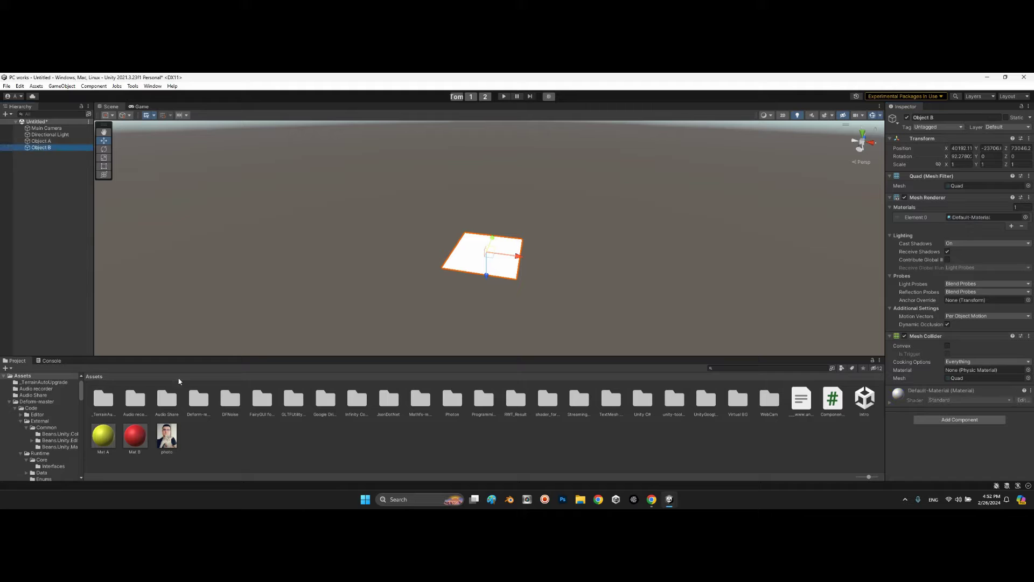
pyautogui.moveTo(136, 438); pyautogui.dragTo(966, 218)
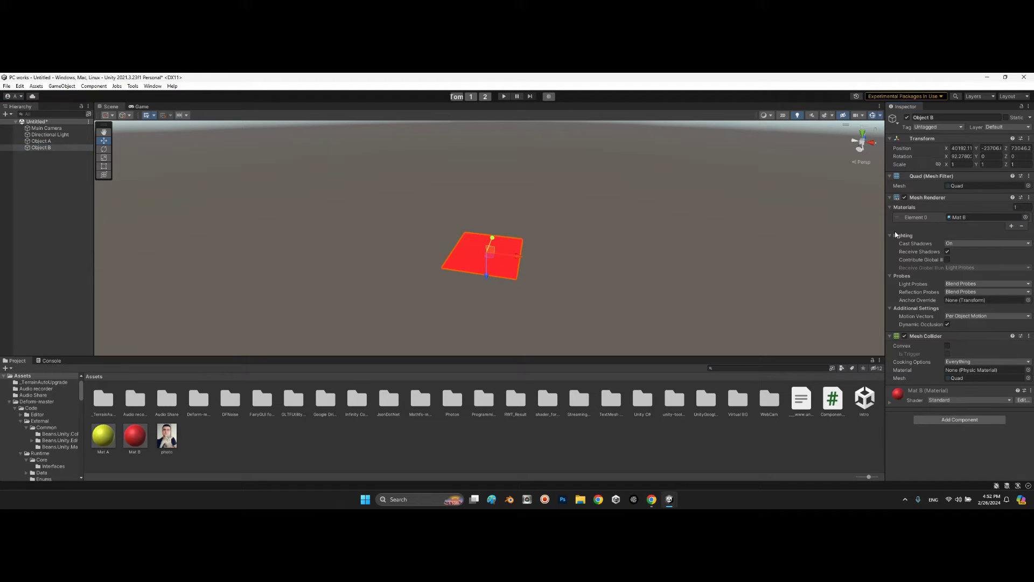
# - Scale Object A and Object B together uniformly to about 34.3 on every axis
pyautogui.keyDown('alt'); pyautogui.moveTo(506, 302); pyautogui.dragTo(502, 273); pyautogui.keyUp('alt')
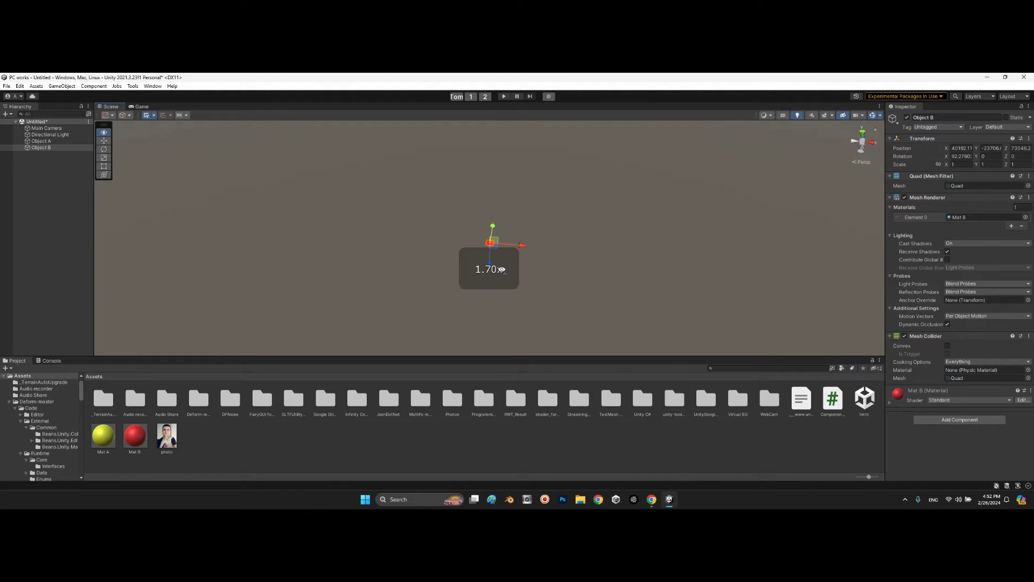
pyautogui.click(41, 140)
pyautogui.keyDown('ctrl'); pyautogui.click(41, 147); pyautogui.keyUp('ctrl')
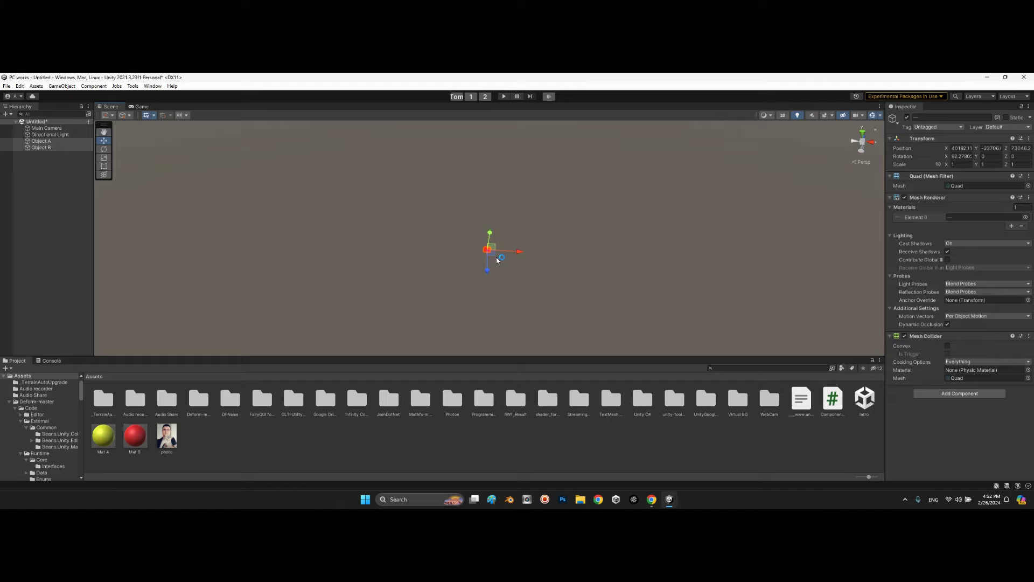
pyautogui.press('r')
pyautogui.moveTo(489, 244); pyautogui.dragTo(674, 203)
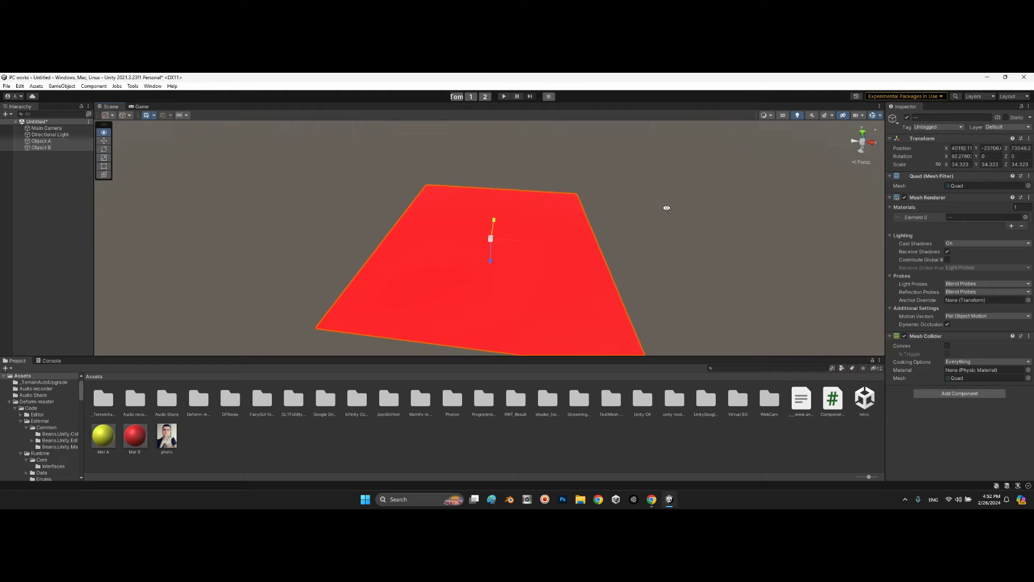
# - Shift Object B along the X axis to about 40198 so it only partly overlaps Object A
pyautogui.press('w')
pyautogui.click(39, 147)
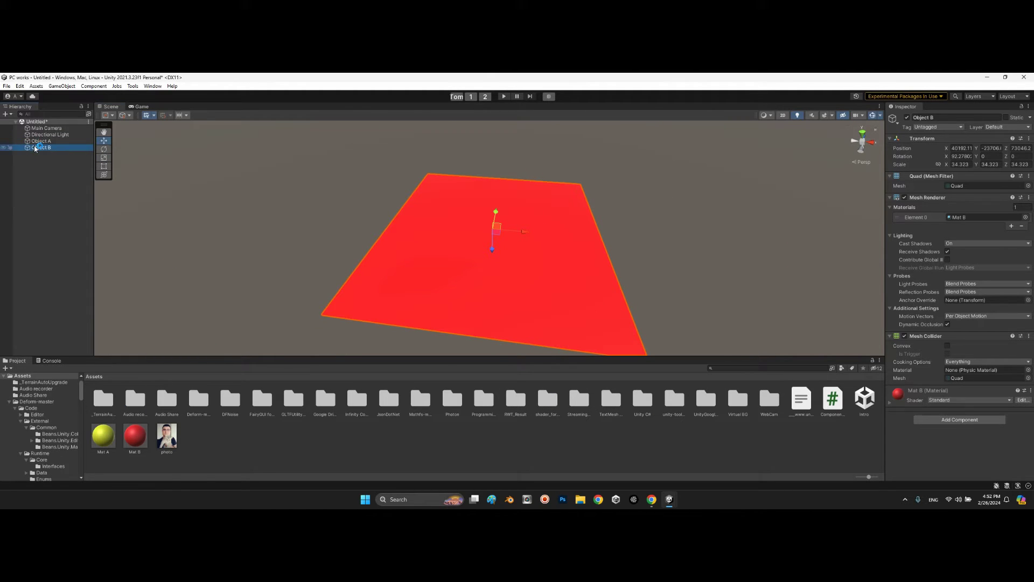
pyautogui.moveTo(511, 234); pyautogui.dragTo(553, 258)
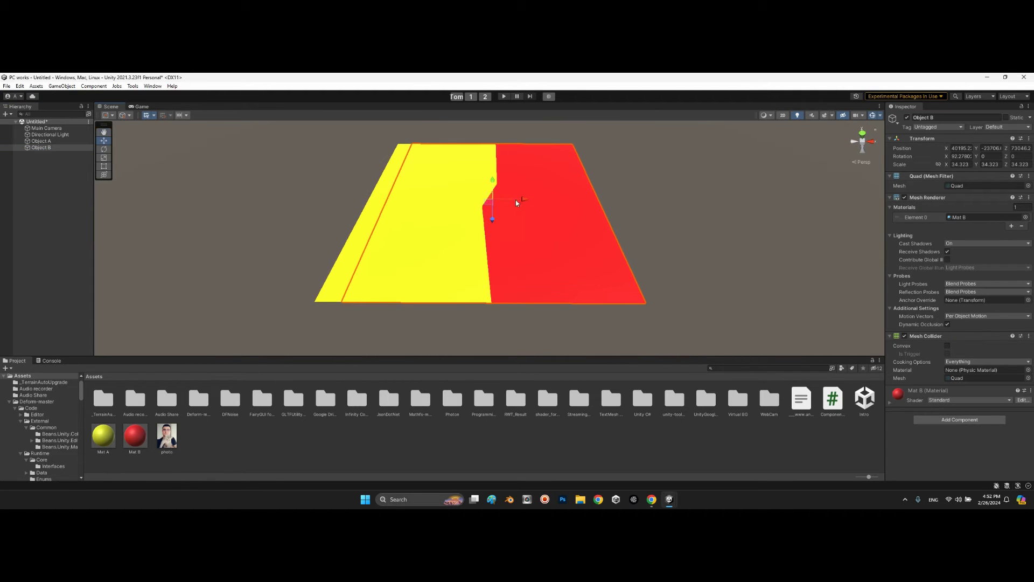
pyautogui.moveTo(516, 203); pyautogui.dragTo(540, 195)
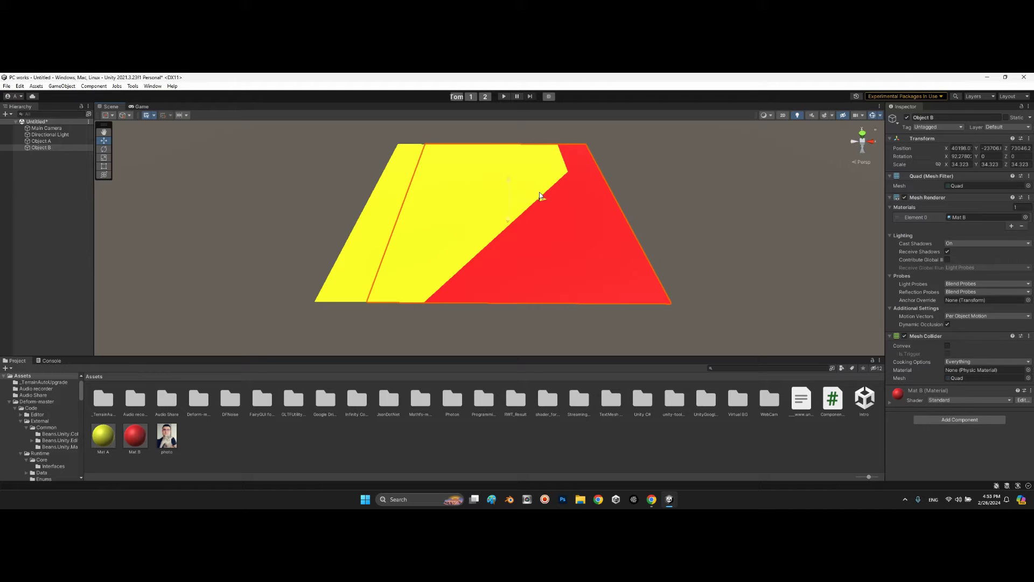
# - Set Object B's Z position to 73041 to offset it from Object A
pyautogui.keyDown('alt'); pyautogui.moveTo(580, 228); pyautogui.dragTo(577, 206); pyautogui.keyUp('alt')
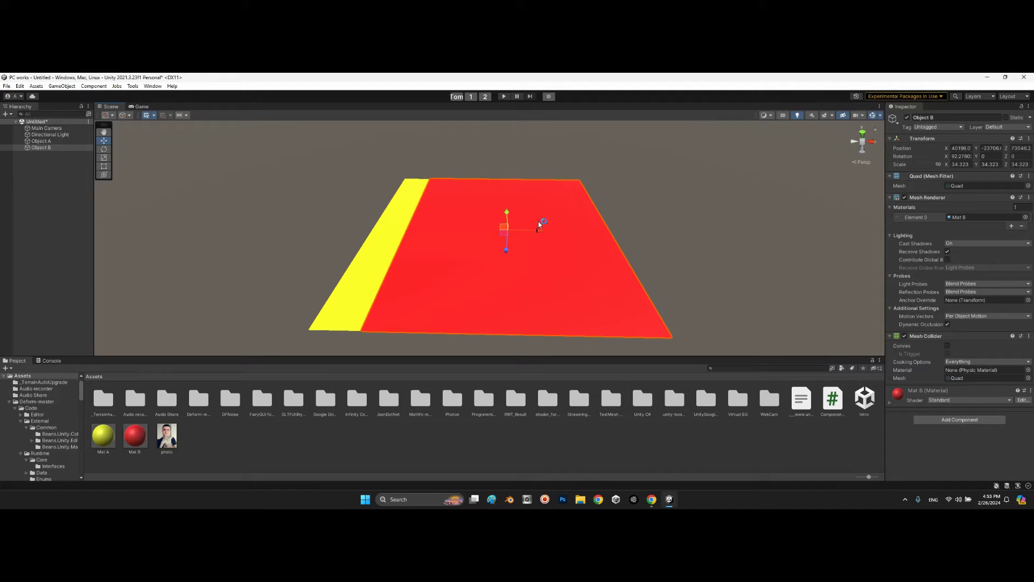
pyautogui.click(43, 141)
pyautogui.click(41, 148)
pyautogui.moveTo(602, 206); pyautogui.dragTo(545, 221, button='right')
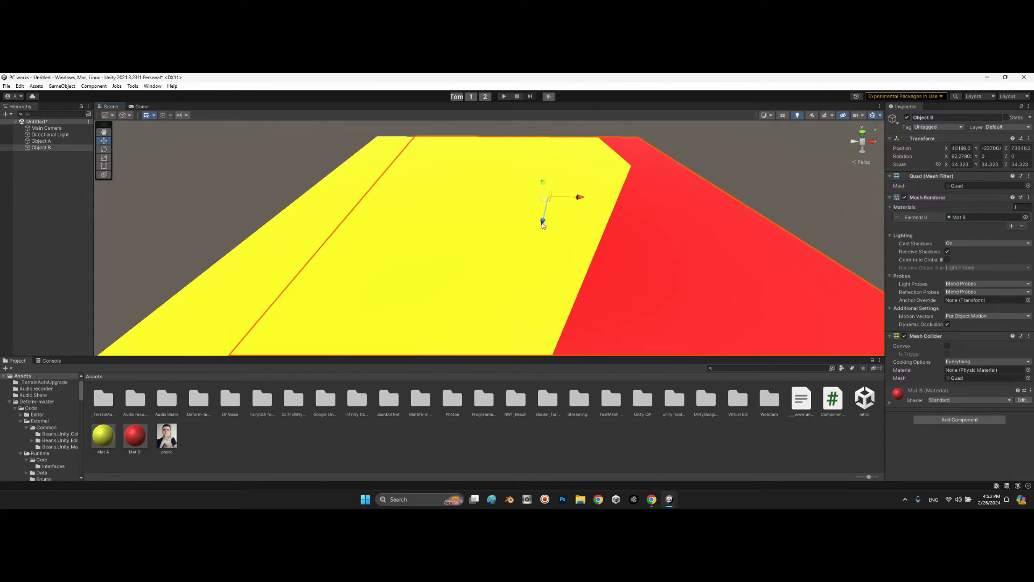
pyautogui.click(985, 156)
pyautogui.moveTo(884, 187); pyautogui.dragTo(835, 185)
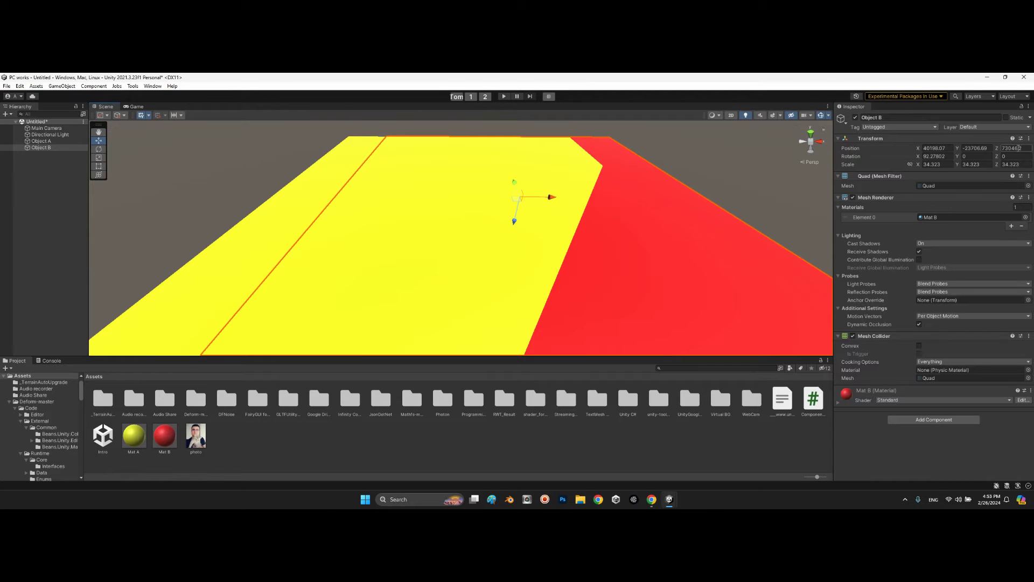
pyautogui.press('BackSpace')
pyautogui.press('BackSpace')
pyautogui.press('BackSpace')
pyautogui.write('3.1')
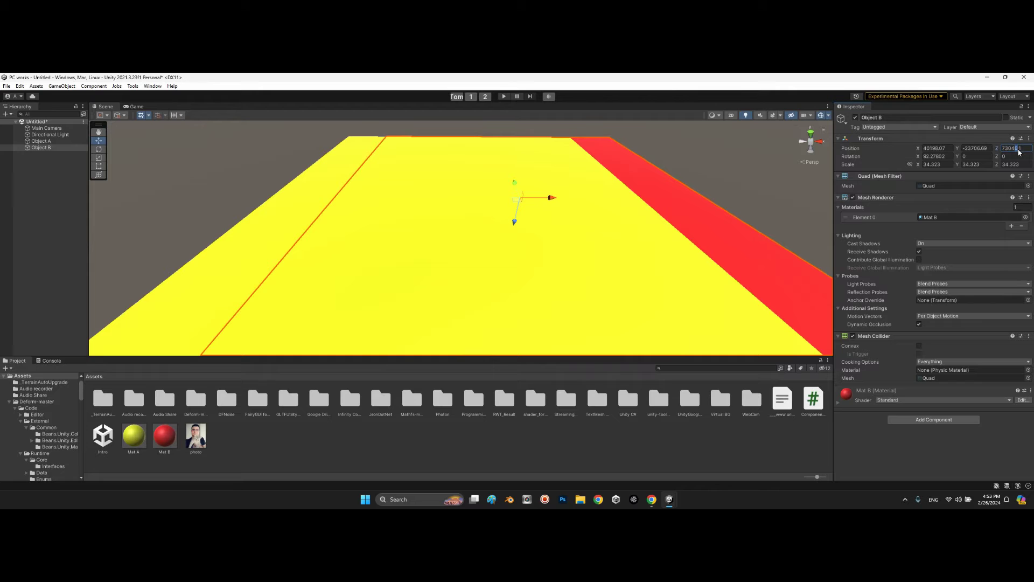
pyautogui.write('1')
# - Try moving Object B along the X axis to the other side of Object A, and undo the move
pyautogui.moveTo(699, 161); pyautogui.dragTo(687, 102, button='right')
pyautogui.scroll(5, 687, 102)
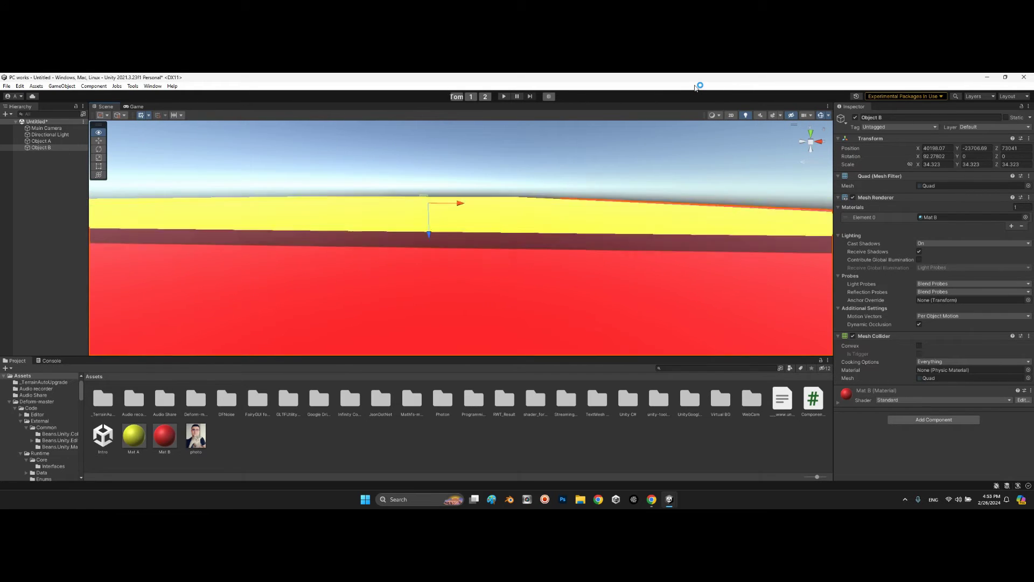
pyautogui.moveTo(692, 118); pyautogui.dragTo(690, 128, button='right')
pyautogui.press('f')
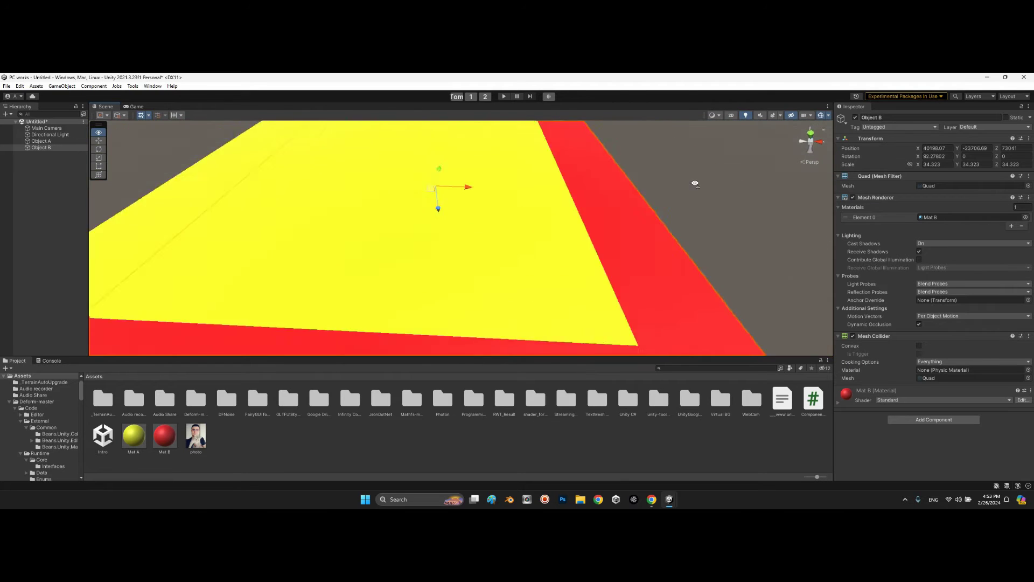
pyautogui.moveTo(508, 240); pyautogui.dragTo(431, 237)
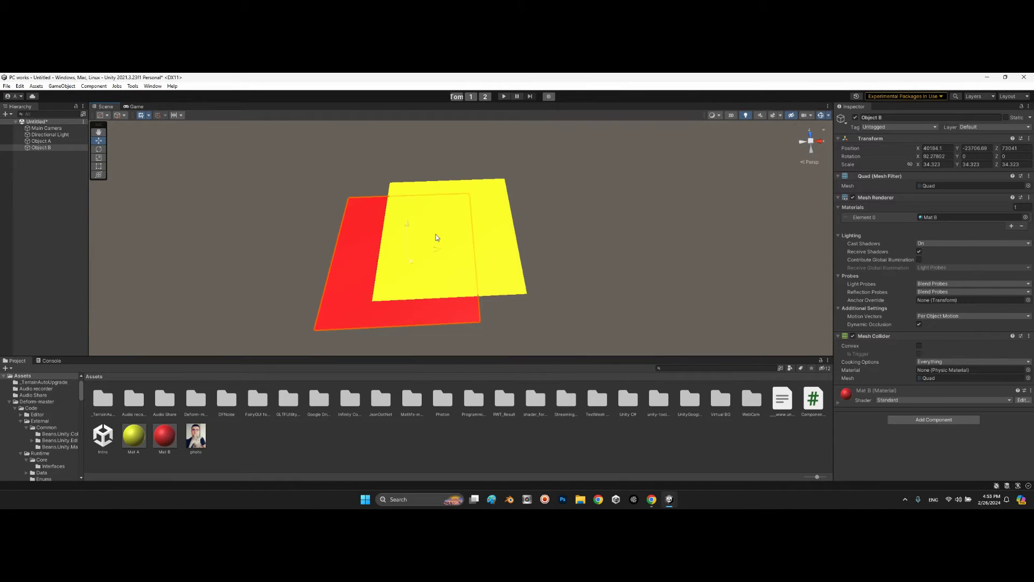
pyautogui.hotkey('ctrl', 'z')
# - Copy Object A's Z position, 73046.2, to Object B's Z position
pyautogui.click(40, 140)
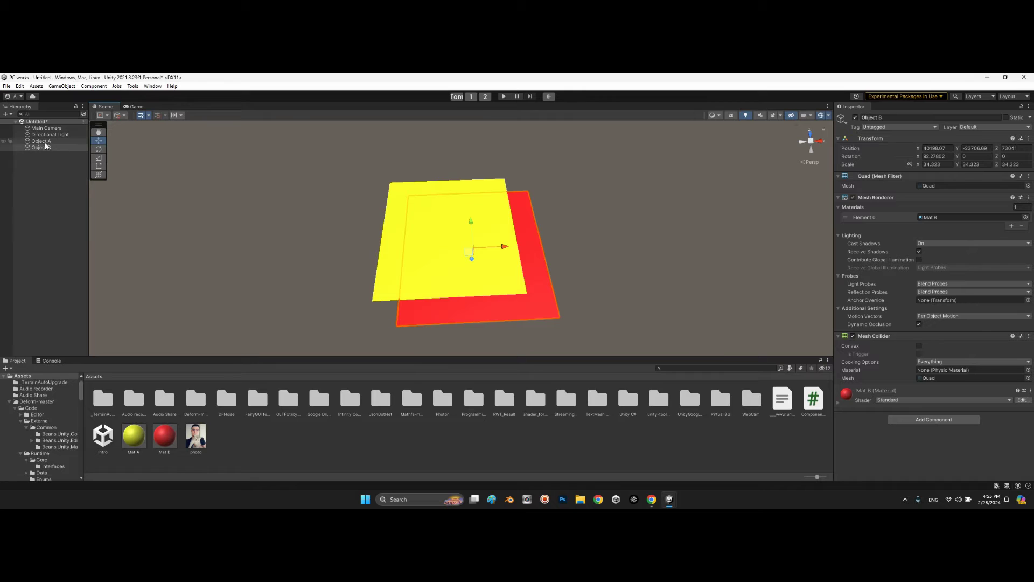
pyautogui.click(1015, 148)
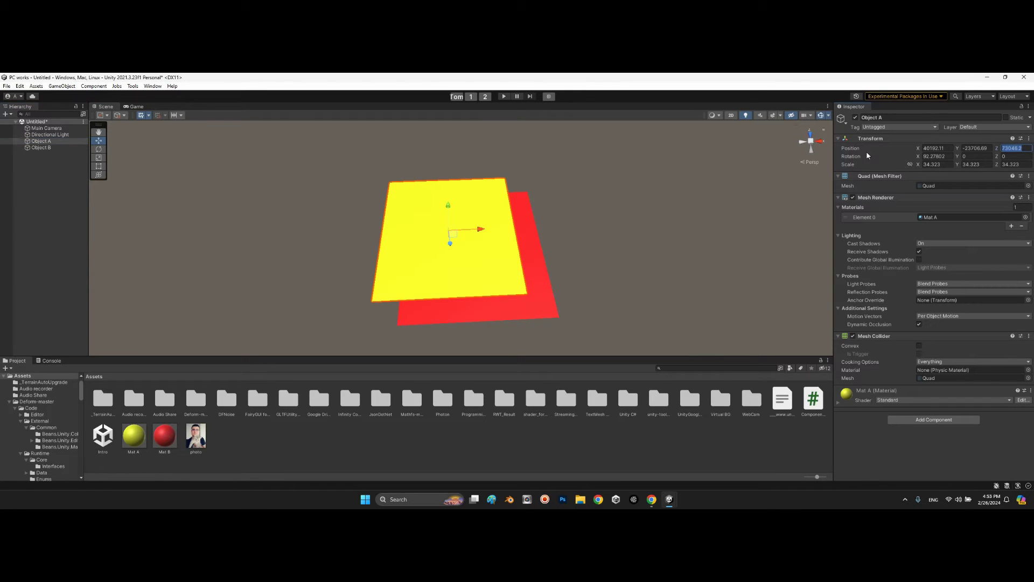
pyautogui.click(41, 147)
pyautogui.click(1015, 148)
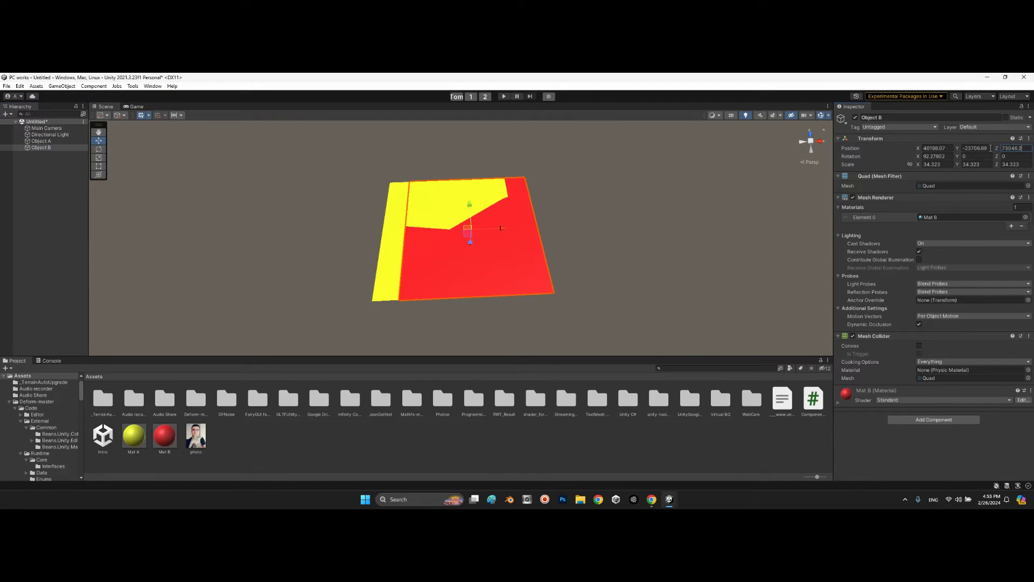
# - Set Object B's Z position to 73046.2 and view the coplanar quads from a low angle
pyautogui.write('73046.2')
pyautogui.press('Return')
pyautogui.keyDown('alt'); pyautogui.moveTo(463, 226); pyautogui.dragTo(469, 120); pyautogui.keyUp('alt')
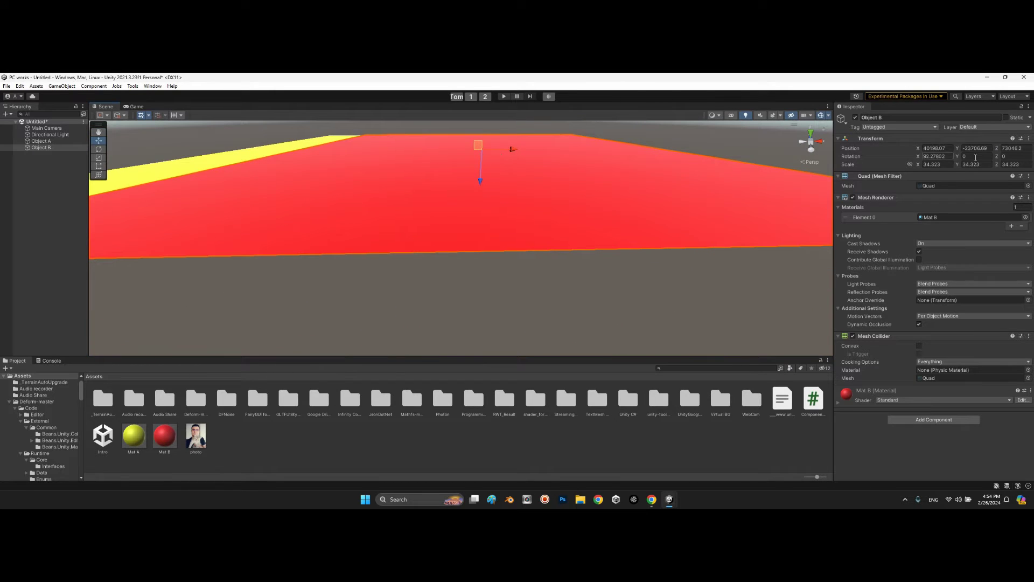
# - Change Object B's Z position to 73045.2 so its plane is slightly offset from Object A's
pyautogui.click(1018, 152)
pyautogui.write('5')
pyautogui.scroll(2, 703, 131)
pyautogui.keyDown('alt'); pyautogui.moveTo(704, 131); pyautogui.dragTo(604, 216); pyautogui.keyUp('alt')
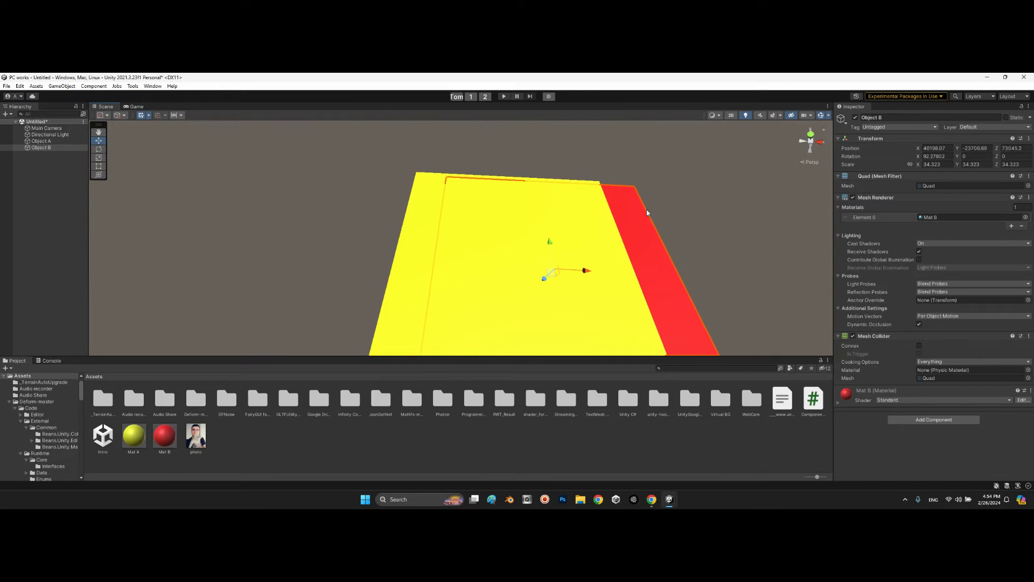
pyautogui.click(699, 212)
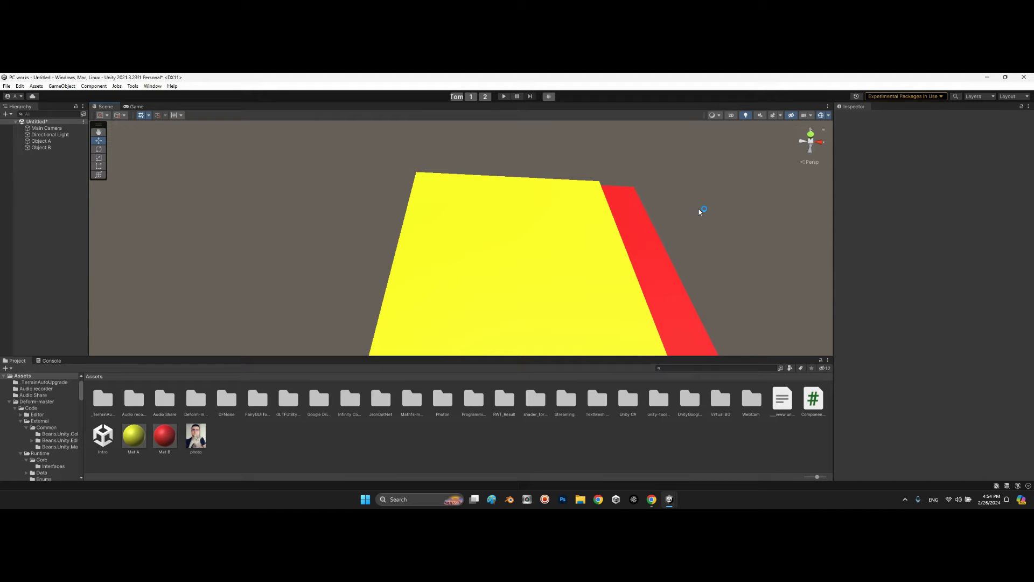
# - Examine the overlap of the offset quads from several distances and angles for z-fighting
pyautogui.scroll(-5, 613, 198)
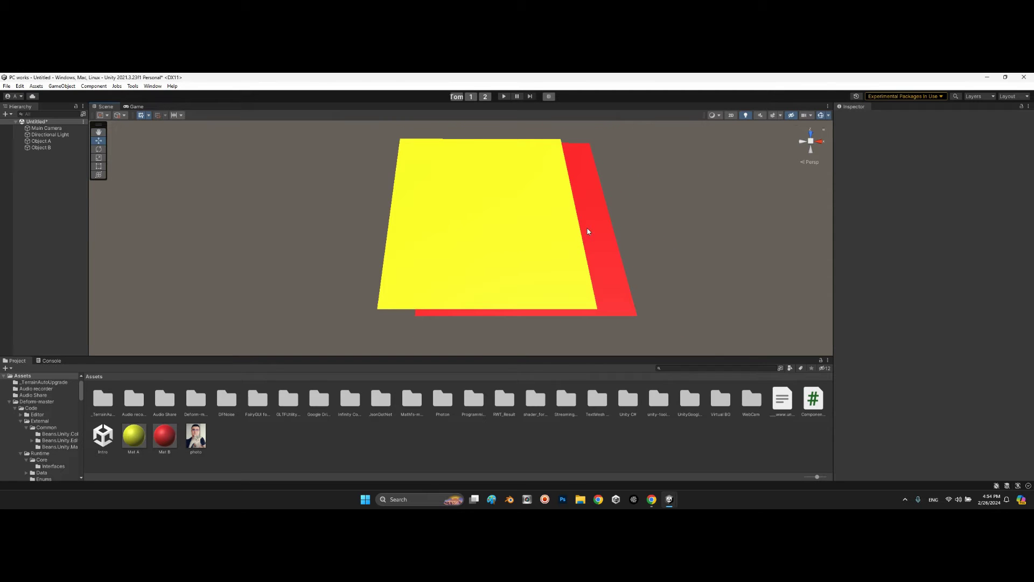
pyautogui.scroll(-6, 579, 232)
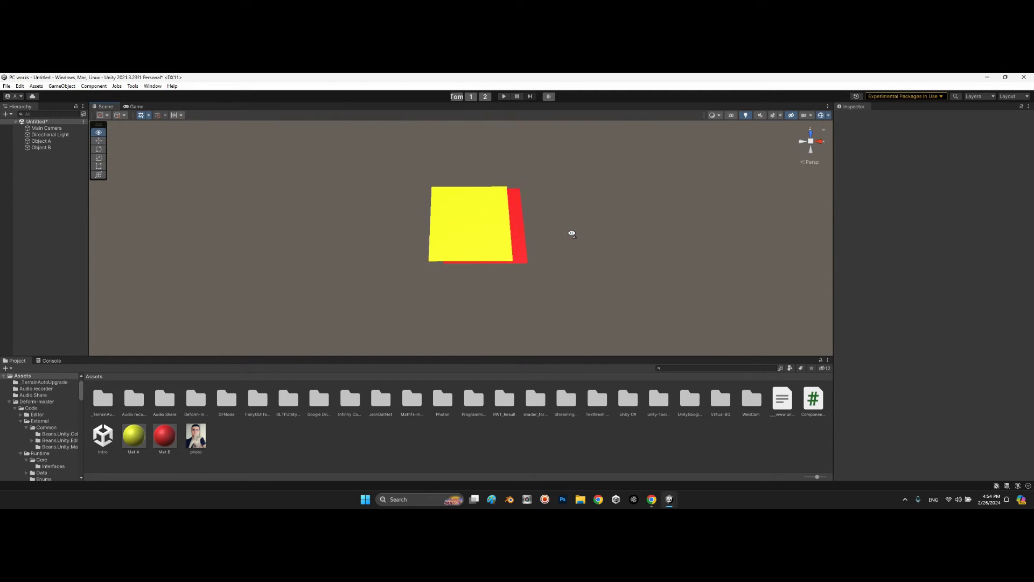
pyautogui.moveTo(572, 233)
pyautogui.mouseDown(button='right')
pyautogui.moveTo(587, 215)
pyautogui.moveTo(581, 235)
pyautogui.mouseUp(button='right')
pyautogui.press('w')
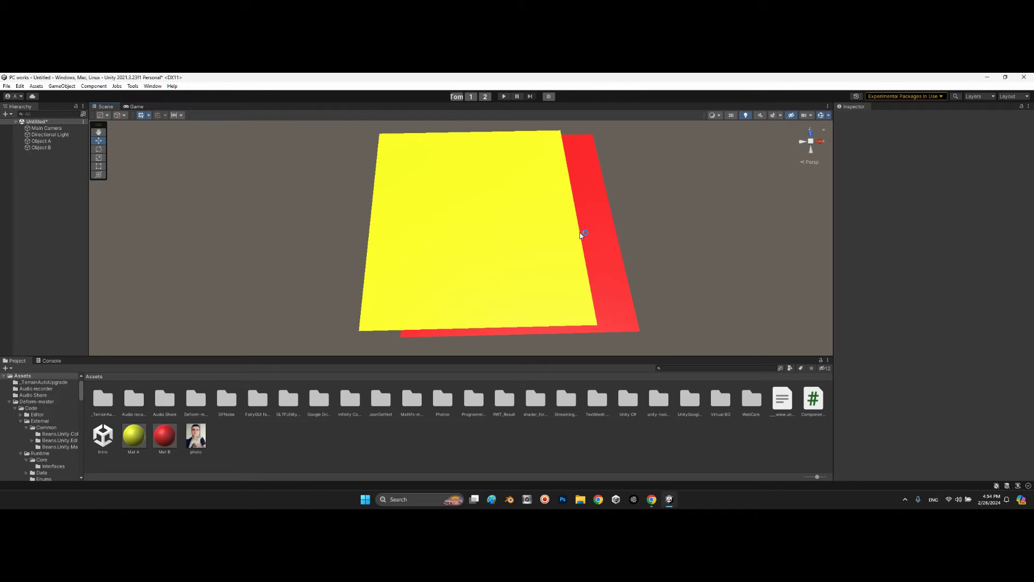
pyautogui.click(49, 143)
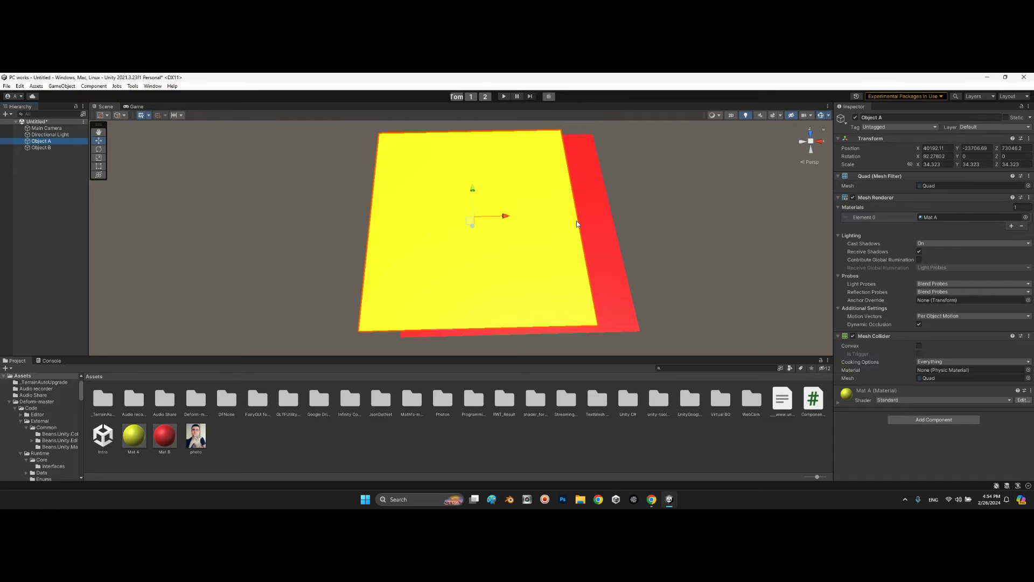
pyautogui.moveTo(578, 225)
pyautogui.mouseDown(button='right')
pyautogui.moveTo(590, 243)
pyautogui.moveTo(591, 140)
pyautogui.moveTo(565, 192)
pyautogui.moveTo(573, 210)
pyautogui.mouseUp(button='right')
pyautogui.press('w')
pyautogui.press('s')
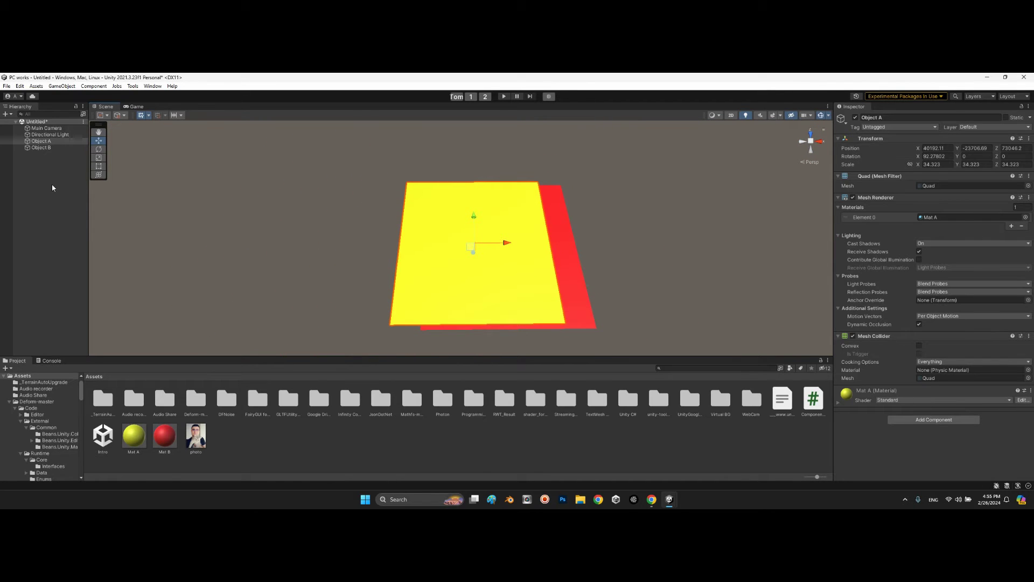
pyautogui.click(42, 171)
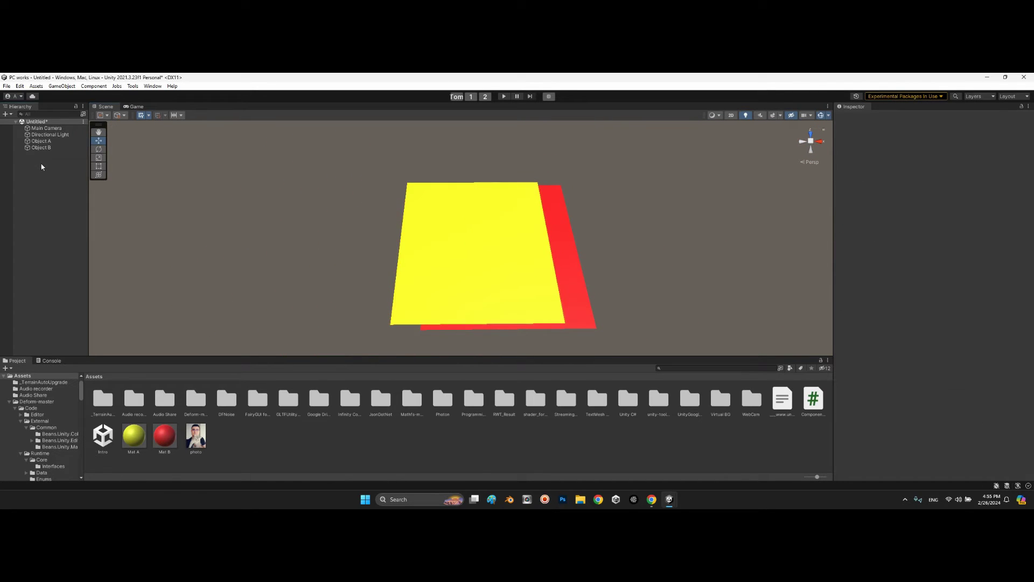
# - Align the Main Camera with a distant scene view that looks down at the two quads
pyautogui.click(42, 129)
pyautogui.press('f')
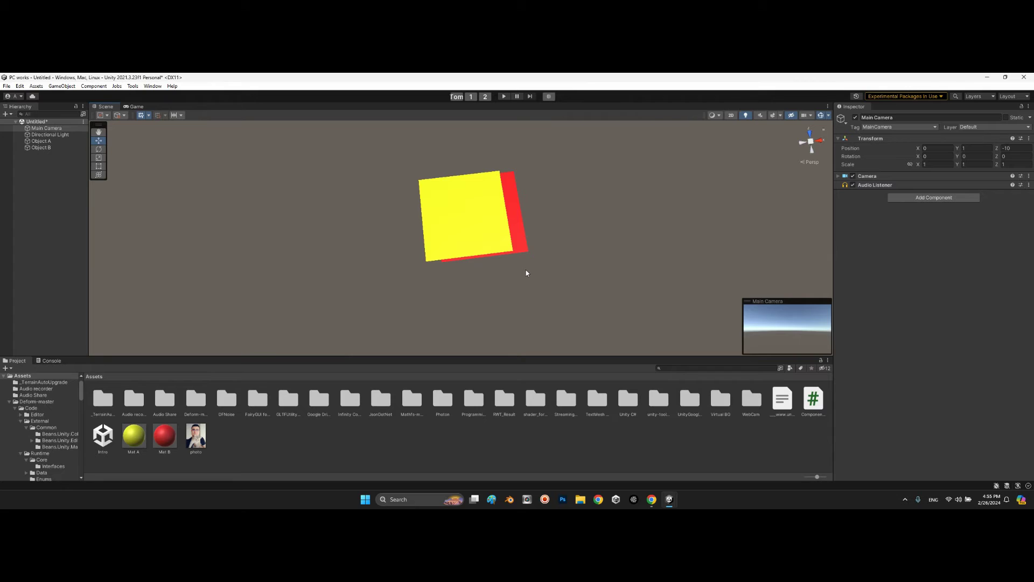
pyautogui.keyDown('alt'); pyautogui.moveTo(515, 273); pyautogui.dragTo(515, 258); pyautogui.keyUp('alt')
pyautogui.scroll(-4, 515, 254)
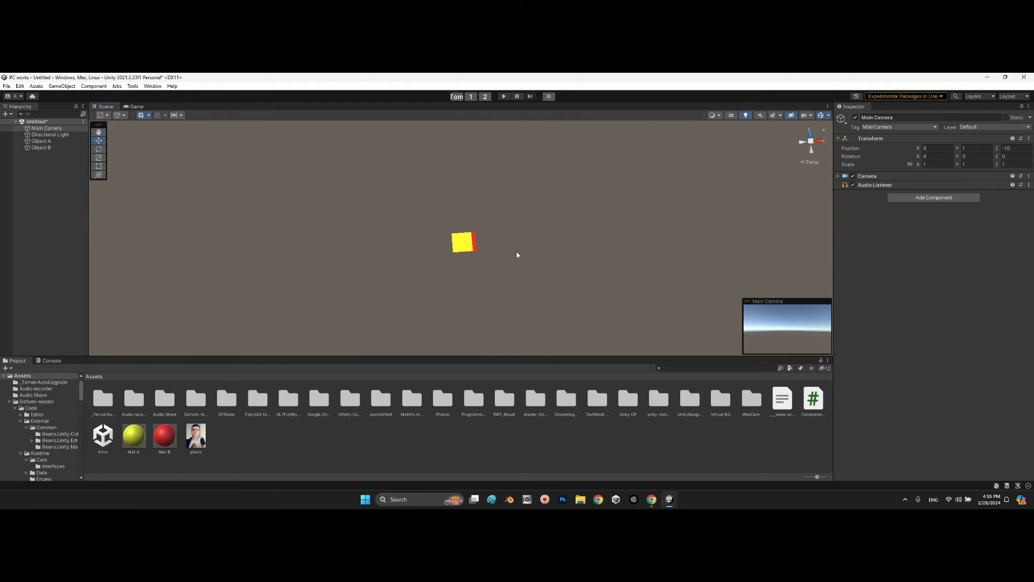
pyautogui.hotkey('ctrl', 'shift', 'f')
pyautogui.keyDown('alt'); pyautogui.moveTo(517, 254); pyautogui.dragTo(412, 193); pyautogui.keyUp('alt')
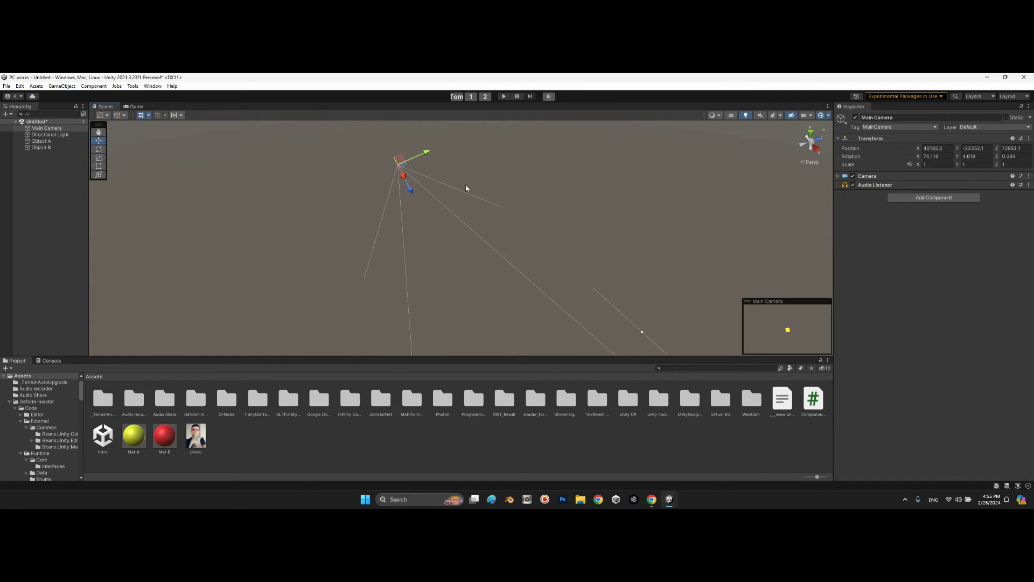
# - Set the Main Camera's far clipping plane to 2000
pyautogui.click(870, 177)
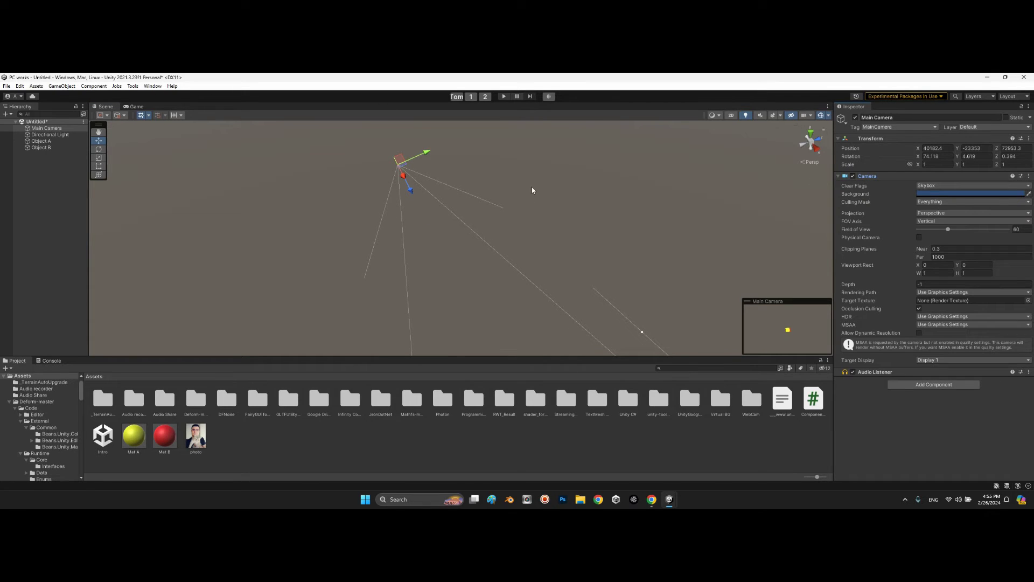
pyautogui.keyDown('alt'); pyautogui.moveTo(532, 190); pyautogui.dragTo(665, 248); pyautogui.keyUp('alt')
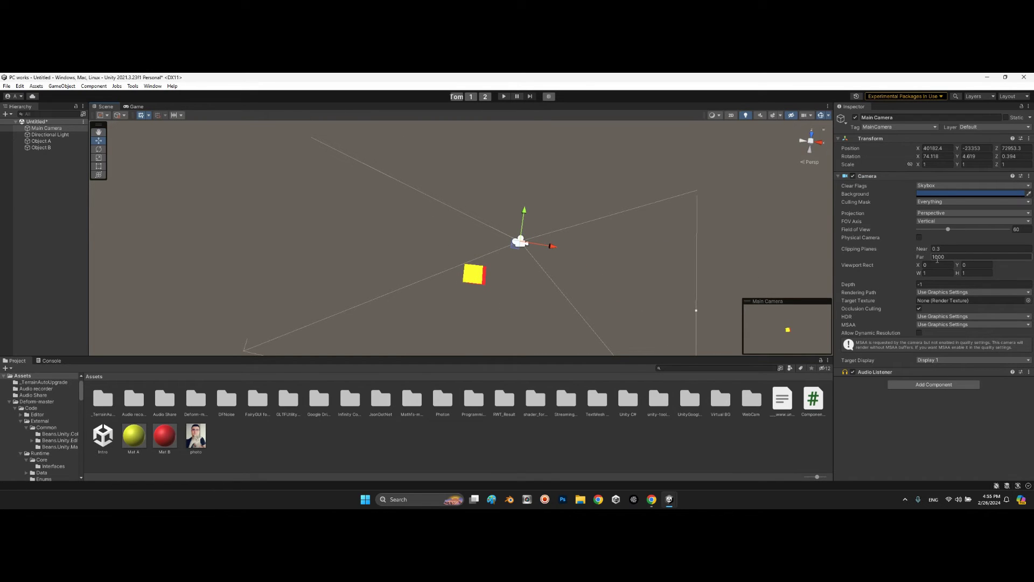
pyautogui.click(935, 258)
pyautogui.click(936, 258)
pyautogui.write('2')
# - Try a near clipping plane of 0.15 on the Main Camera, and return it to 0.3
pyautogui.click(935, 249)
pyautogui.doubleClick(936, 249)
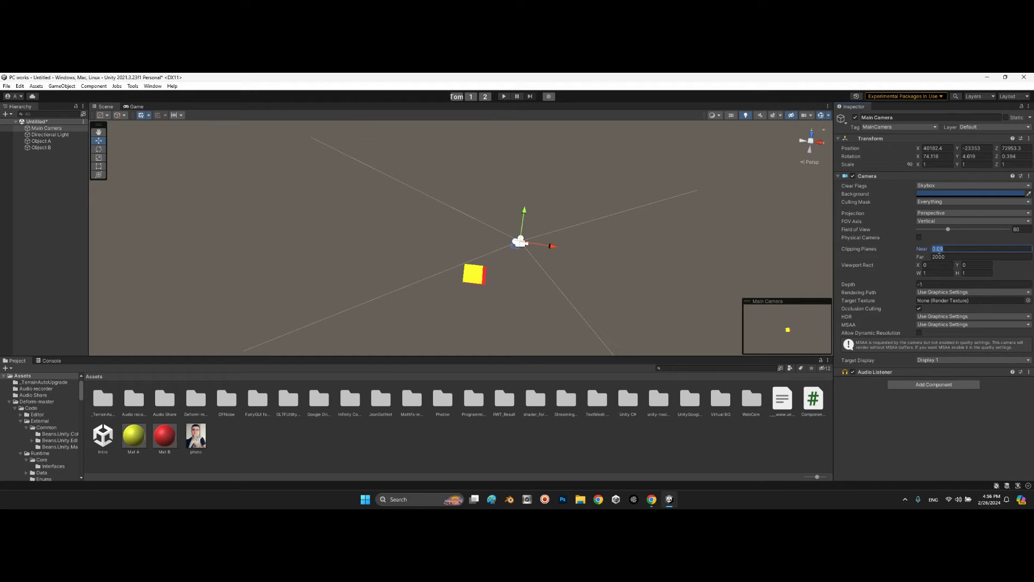
pyautogui.write('0.15')
pyautogui.press('BackSpace')
pyautogui.press('BackSpace')
pyautogui.write('3')
# - Set Object B's Z position to 73046.2 and move it along the X axis to about 40192, almost covering Object A
pyautogui.moveTo(583, 259)
pyautogui.keyDown('alt'); pyautogui.mouseDown()
pyautogui.moveTo(614, 240)
pyautogui.moveTo(579, 269)
pyautogui.mouseUp(); pyautogui.keyUp('alt')
pyautogui.click(40, 143)
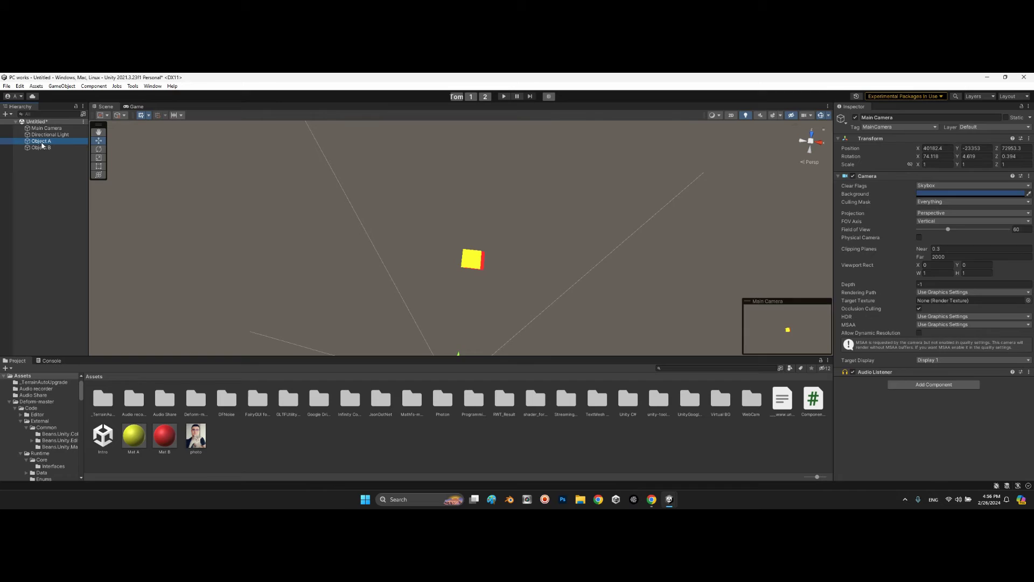
pyautogui.doubleClick(39, 142)
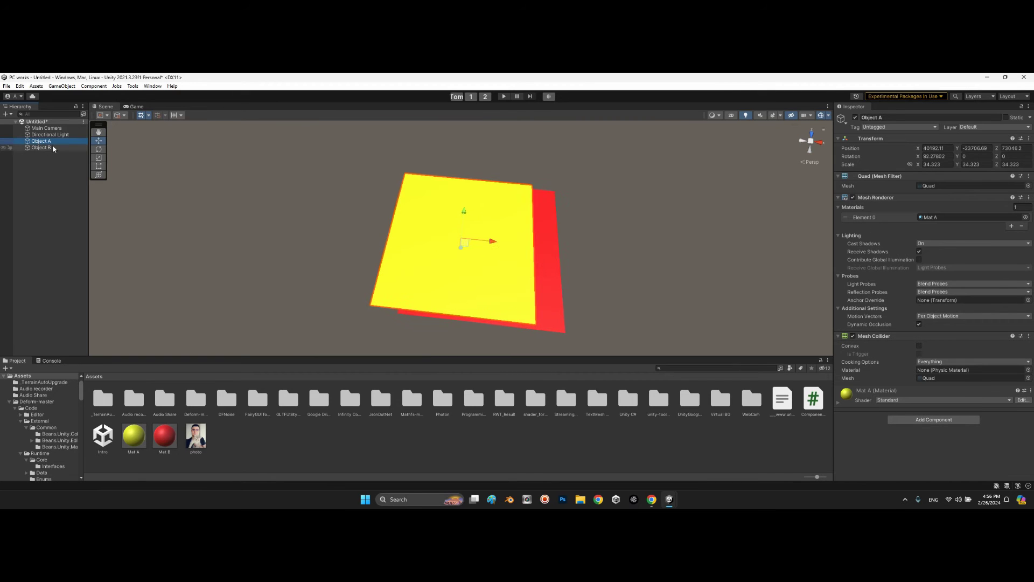
pyautogui.scroll(-10, 526, 260)
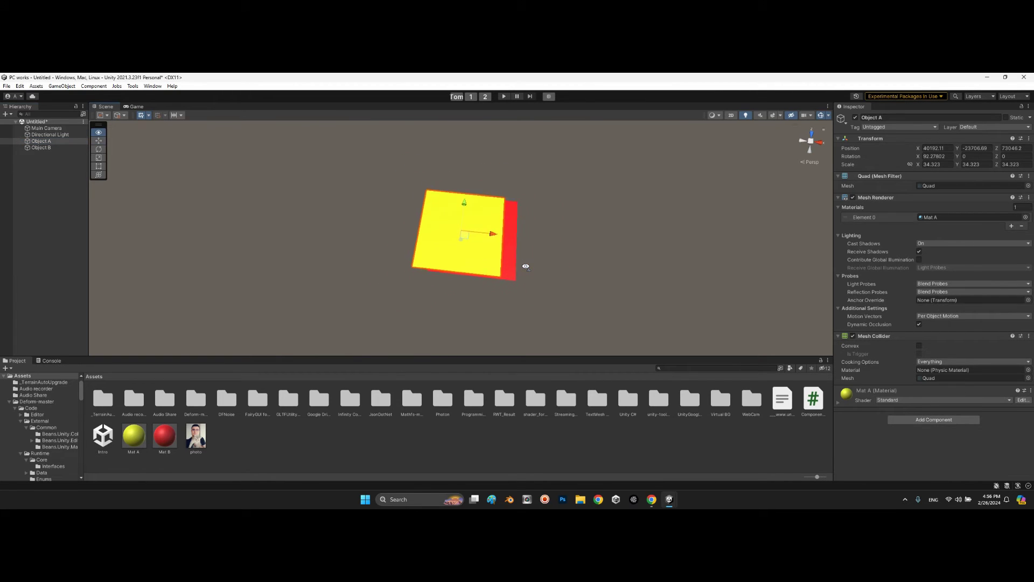
pyautogui.scroll(-5, 526, 266)
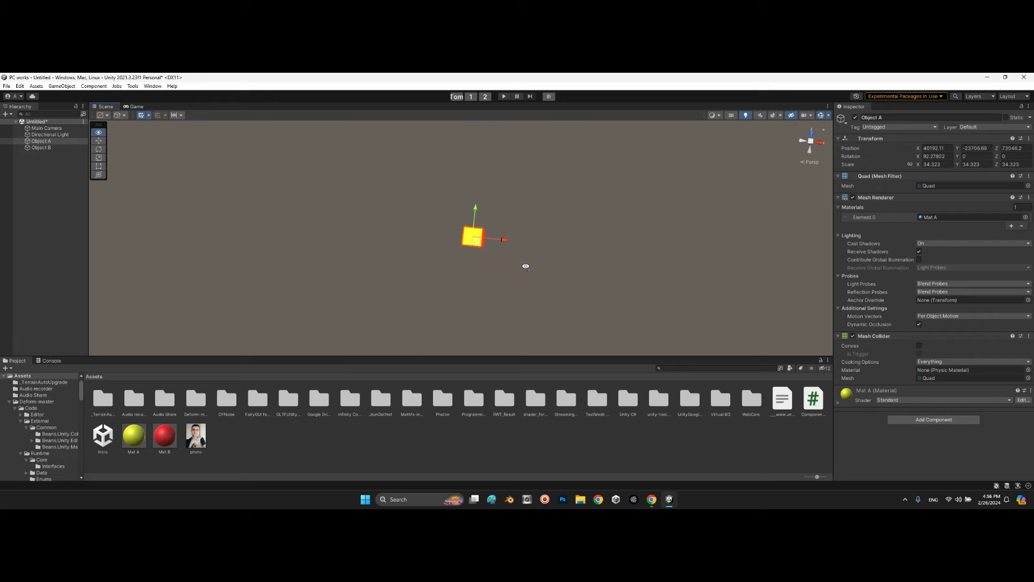
pyautogui.moveTo(526, 266)
pyautogui.mouseDown(button='right')
pyautogui.moveTo(535, 249)
pyautogui.moveTo(533, 262)
pyautogui.mouseUp(button='right')
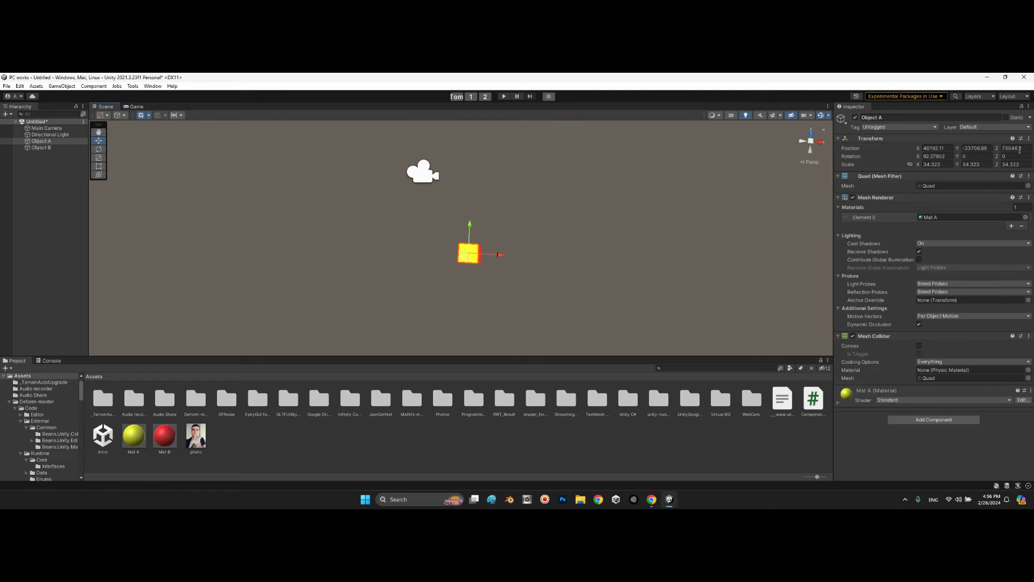
pyautogui.click(35, 149)
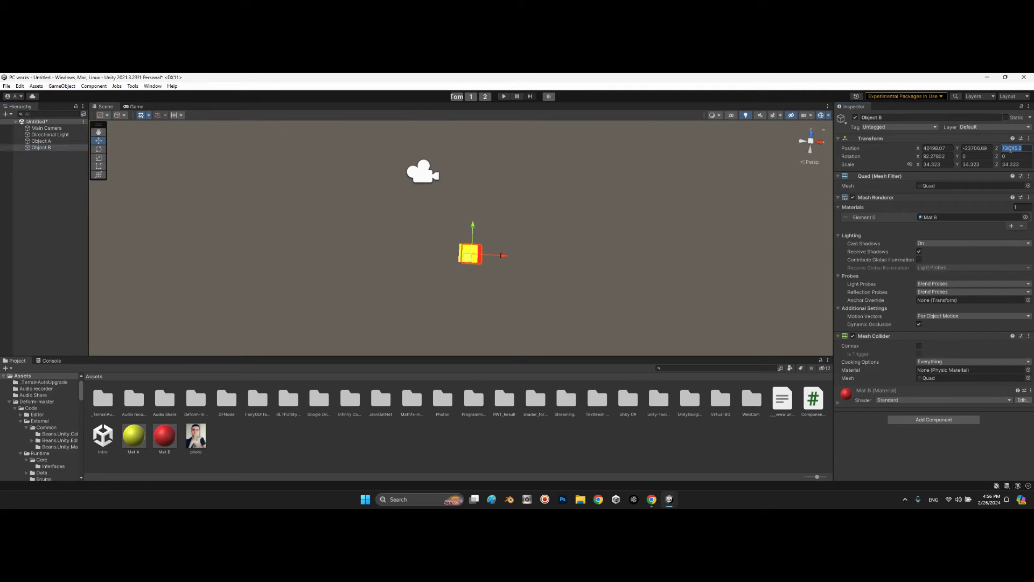
pyautogui.moveTo(501, 256); pyautogui.dragTo(502, 257)
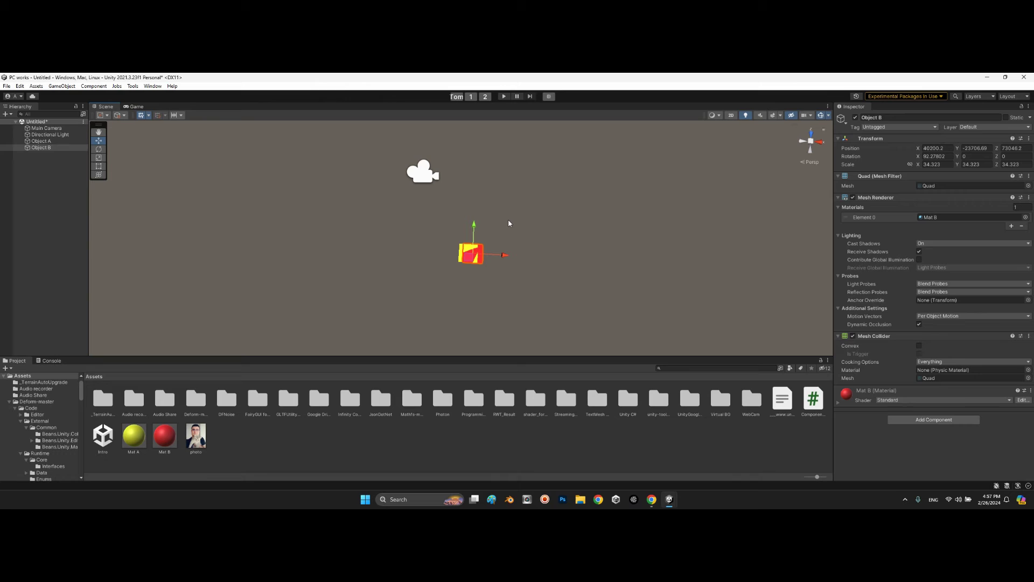
pyautogui.moveTo(504, 254)
pyautogui.mouseDown()
pyautogui.moveTo(483, 253)
pyautogui.moveTo(502, 254)
pyautogui.mouseUp()
pyautogui.keyDown('alt'); pyautogui.moveTo(428, 235); pyautogui.dragTo(452, 242); pyautogui.keyUp('alt')
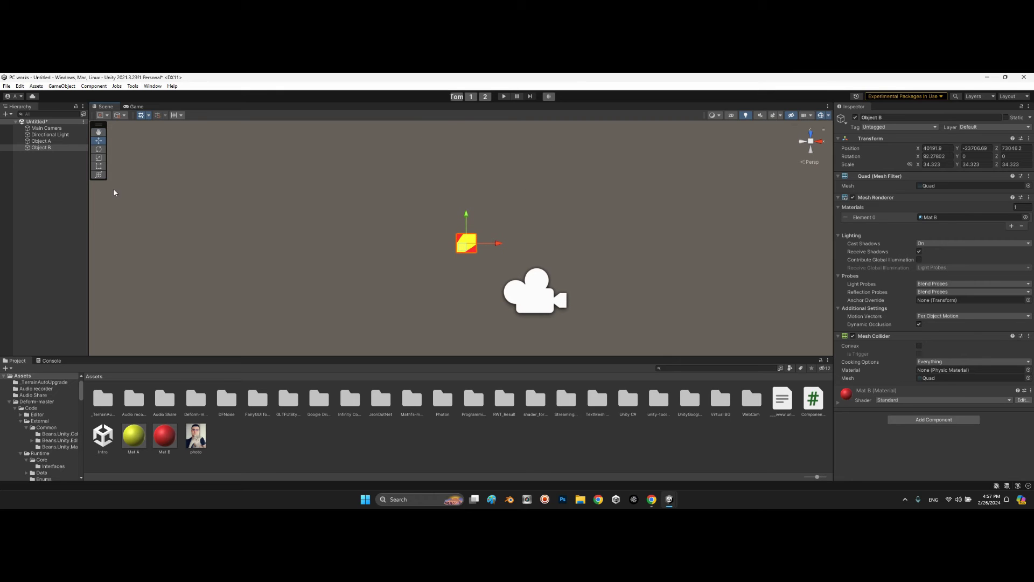
# - Set Object B's Z position to 73045 to separate it from Object A's plane
pyautogui.click(46, 128)
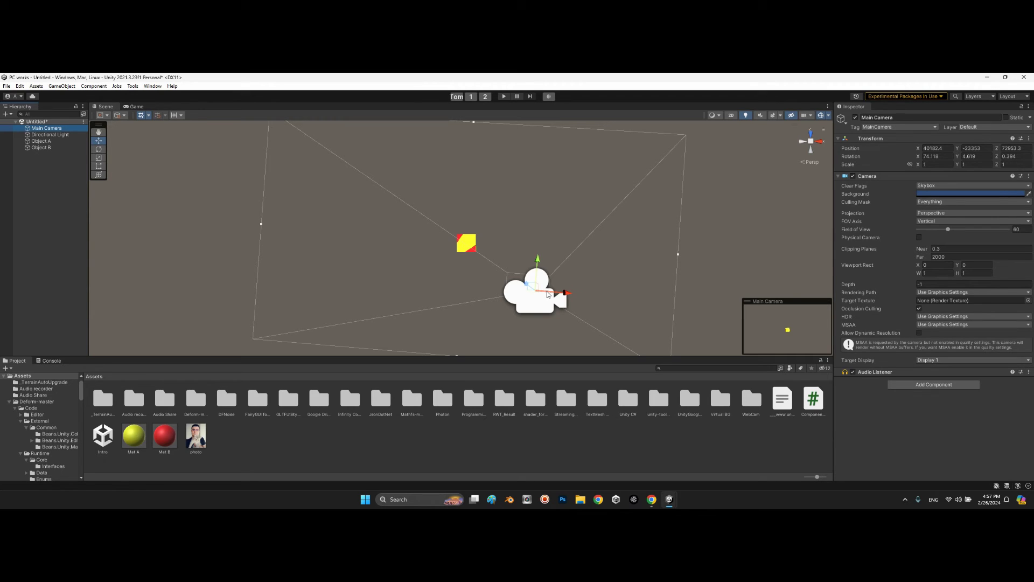
pyautogui.click(59, 147)
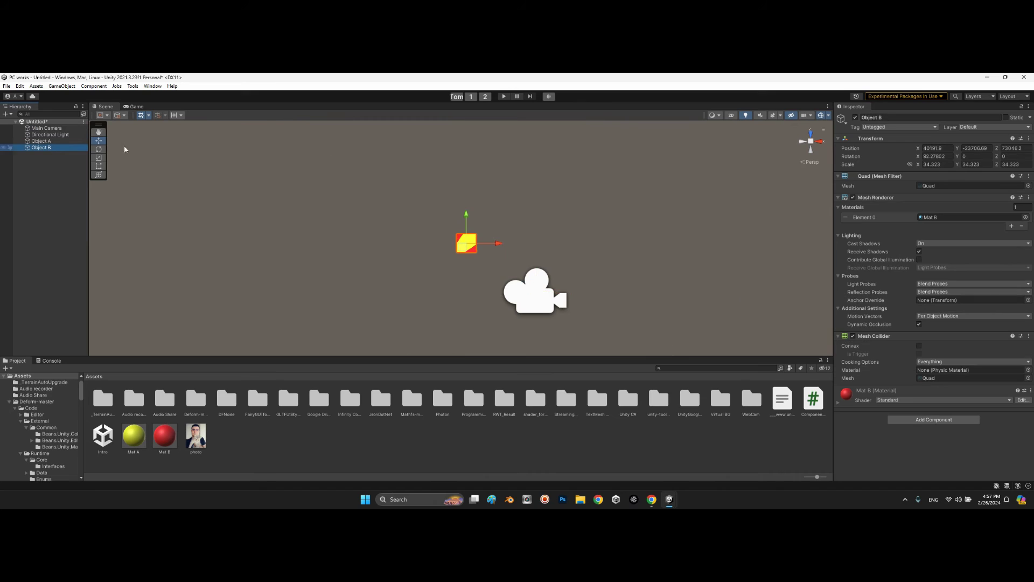
pyautogui.click(1012, 148)
pyautogui.write('73045')
# - Mark both Object A and Object B as static
pyautogui.click(50, 142)
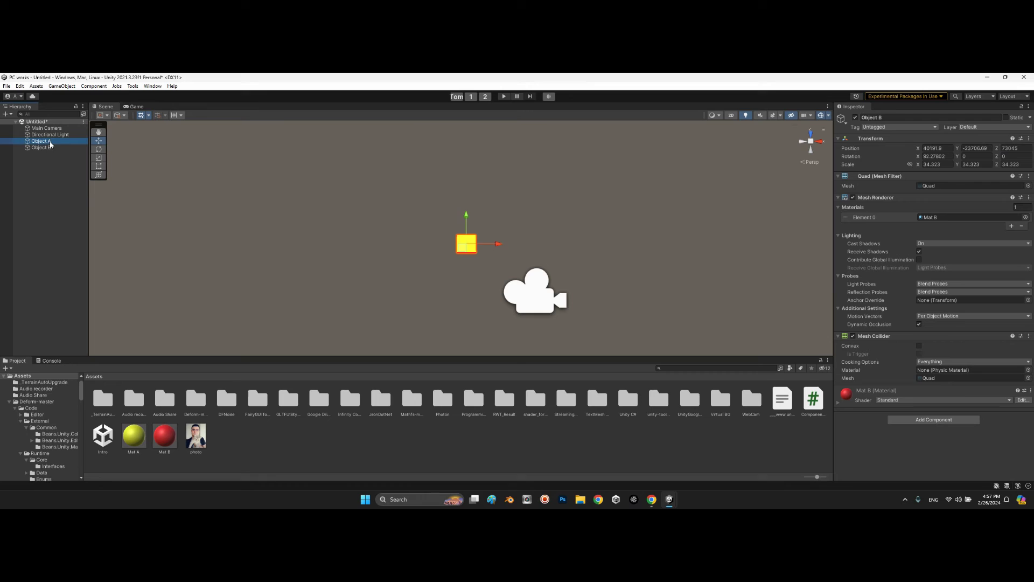
pyautogui.click(50, 148)
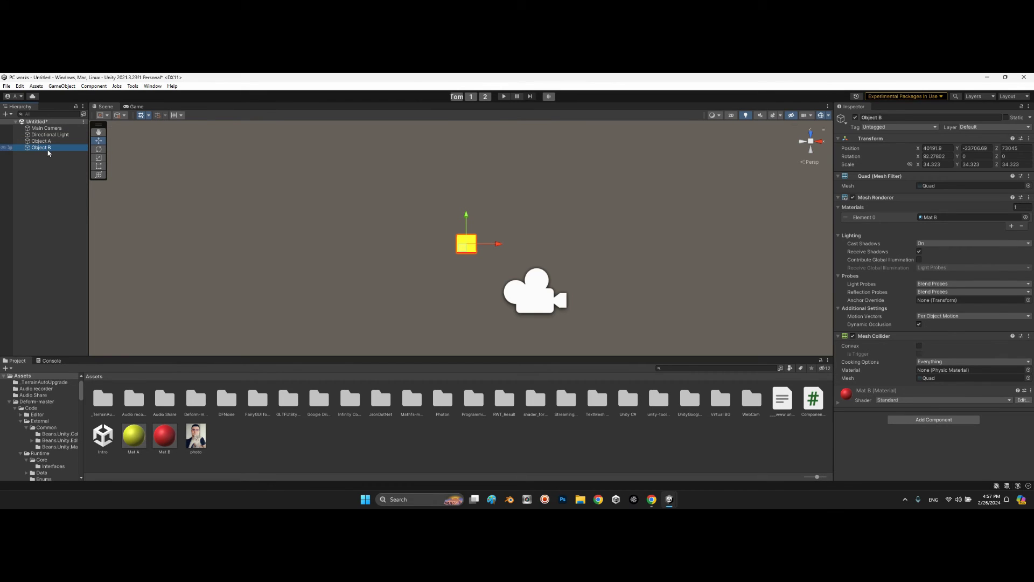
pyautogui.keyDown('ctrl'); pyautogui.click(42, 141); pyautogui.keyUp('ctrl')
pyautogui.click(1005, 117)
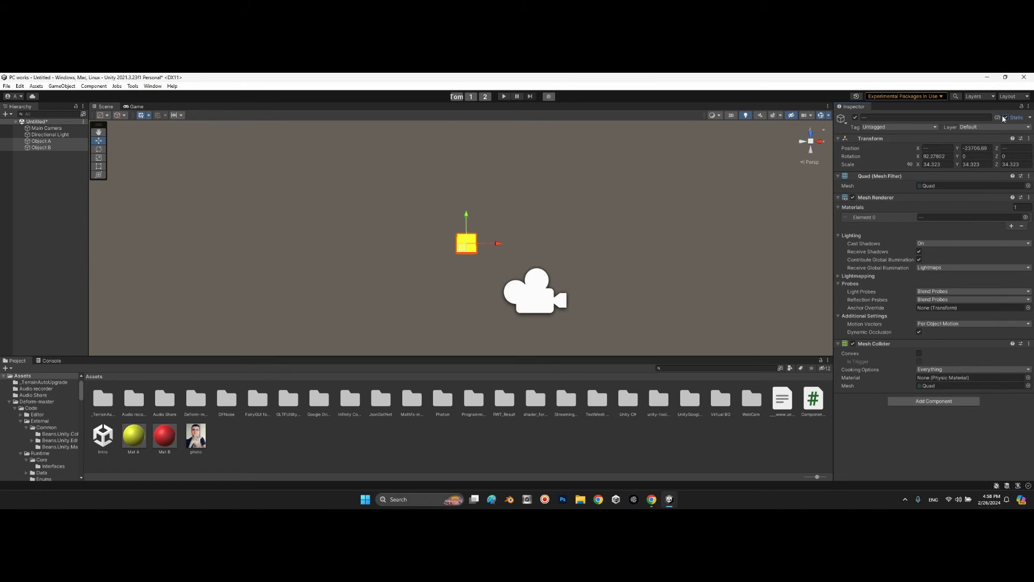
# - Toggle Dynamic Batching on and back off in the project's Player settings, and close the settings
pyautogui.click(19, 86)
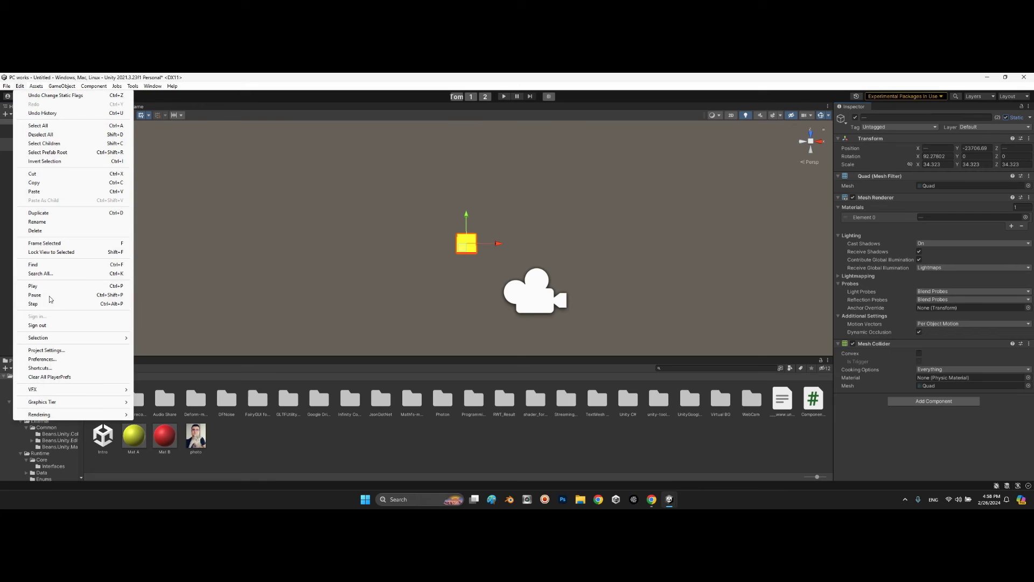
pyautogui.click(46, 350)
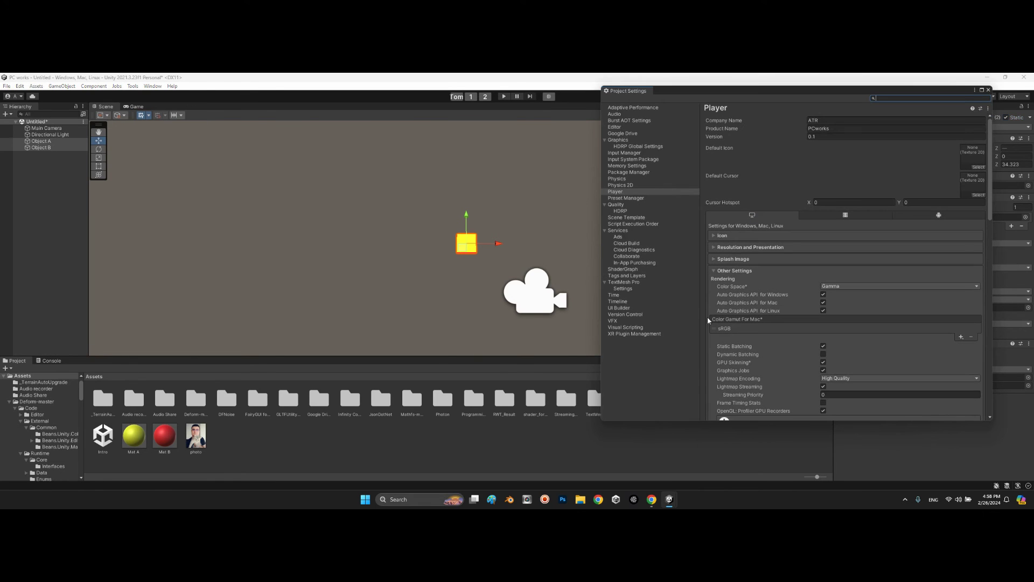
pyautogui.scroll(-1, 853, 321)
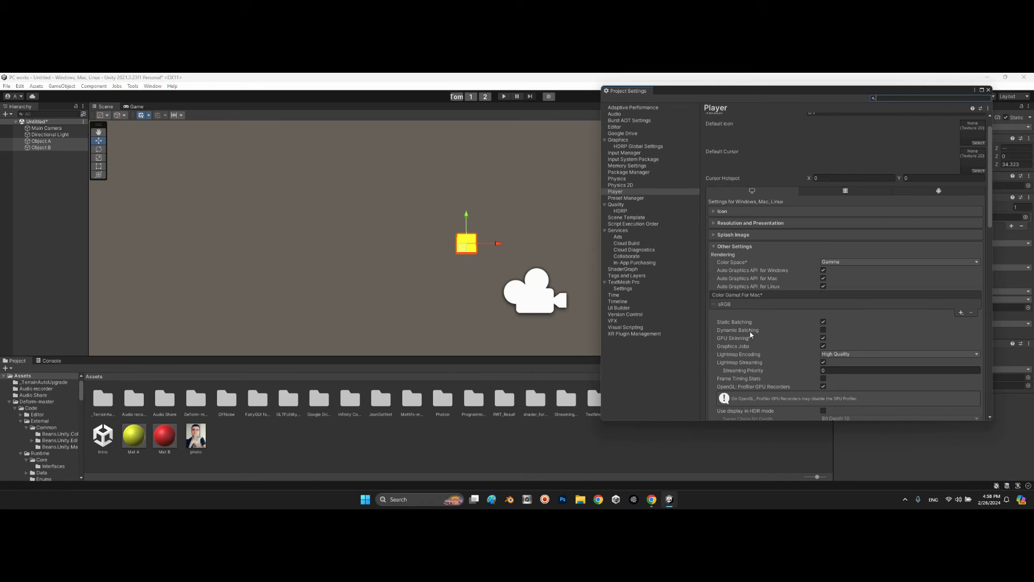
pyautogui.click(823, 331)
pyautogui.click(823, 330)
pyautogui.click(990, 90)
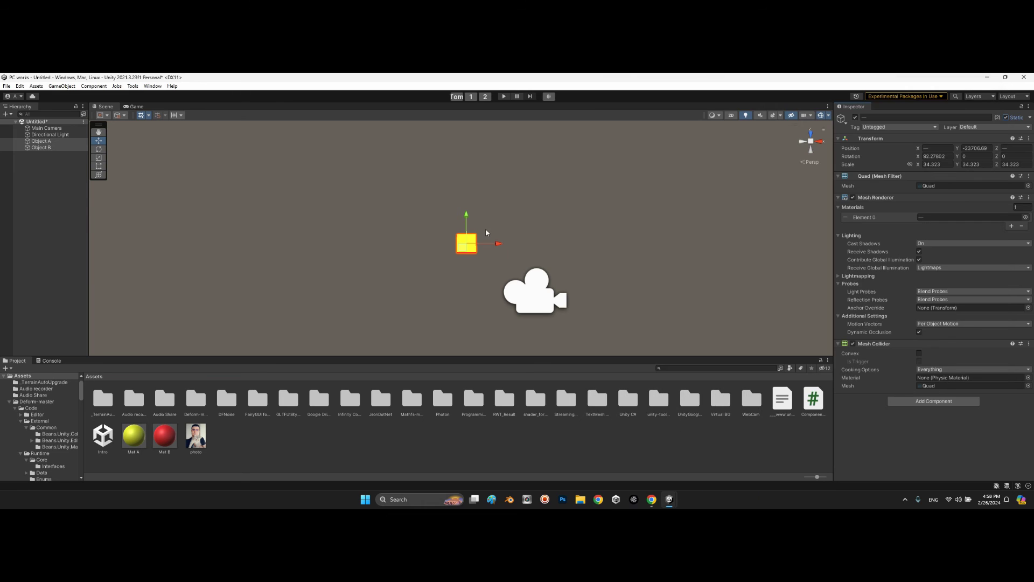
# - Frame Object A in the scene and expand its Mat A material settings to examine the Render Queue option
pyautogui.click(65, 215)
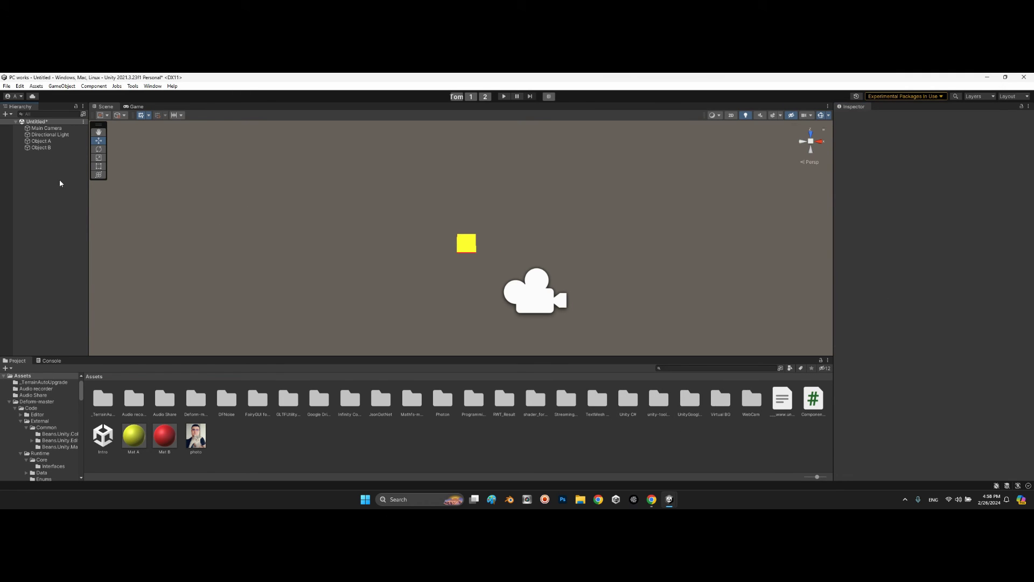
pyautogui.doubleClick(41, 141)
pyautogui.keyDown('alt'); pyautogui.moveTo(549, 259); pyautogui.dragTo(505, 308); pyautogui.keyUp('alt')
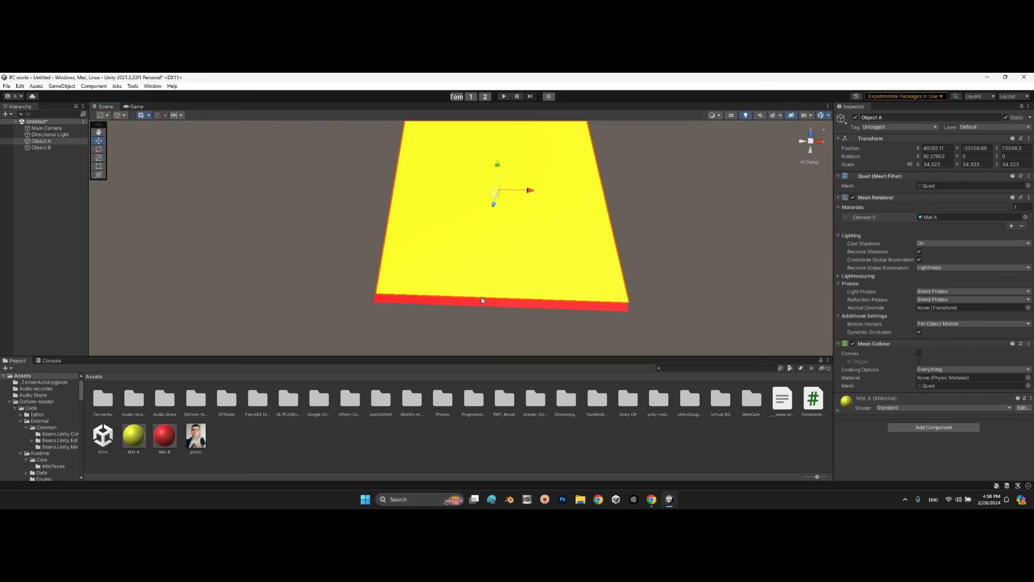
pyautogui.click(894, 197)
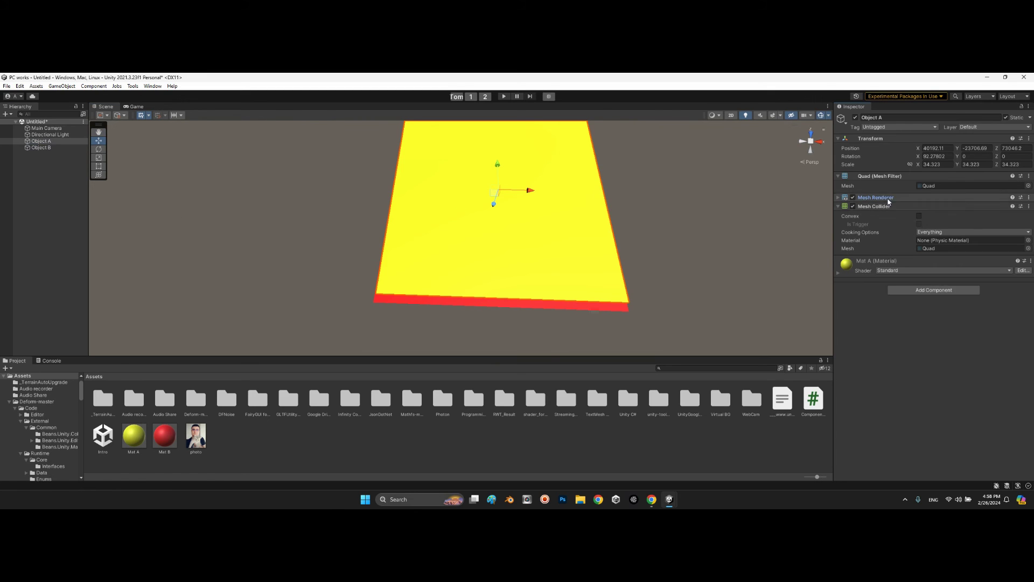
pyautogui.click(868, 274)
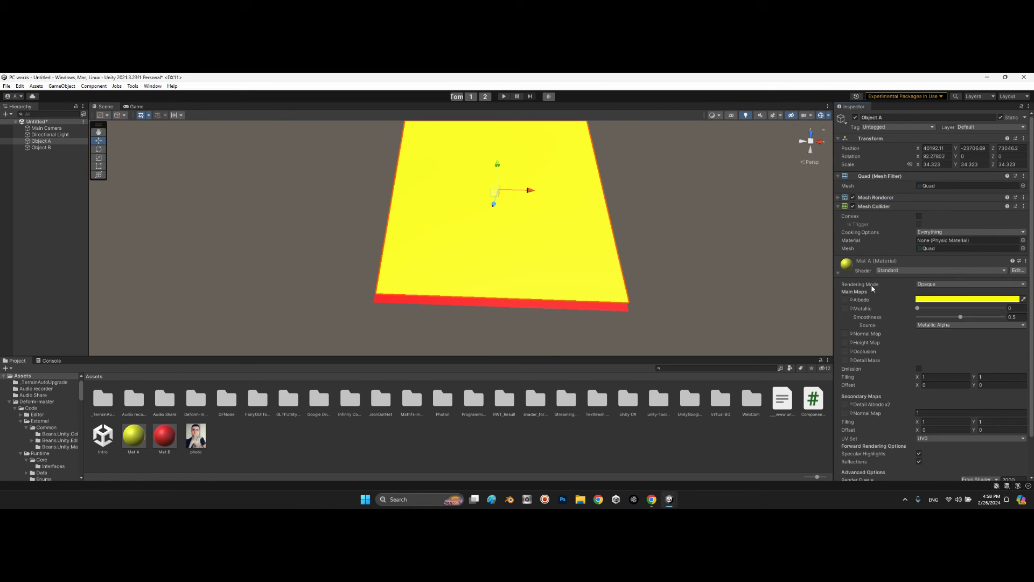
pyautogui.scroll(-2, 893, 286)
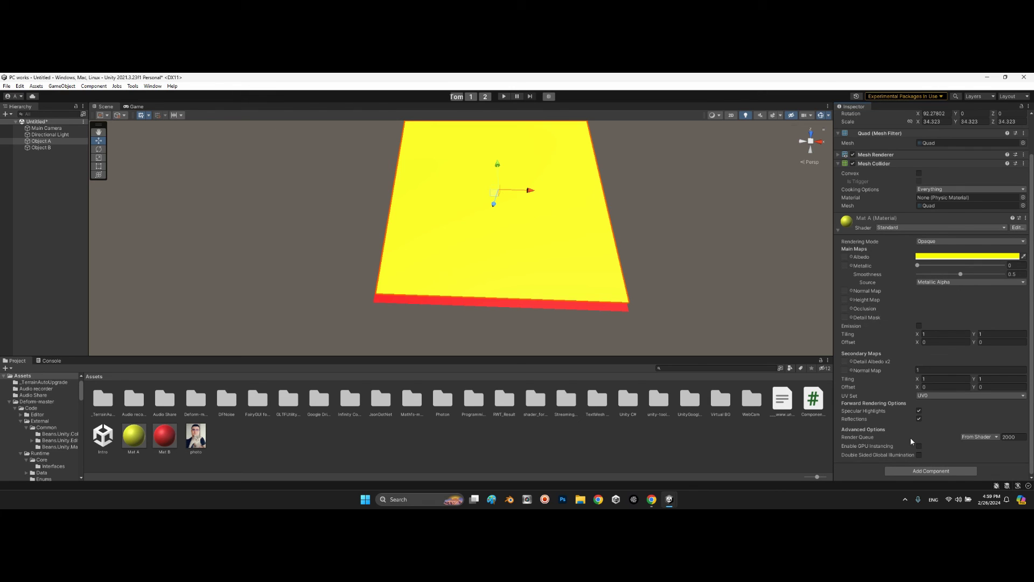
# - Switch Mat A's shader to Mobile/Diffuse to view its render queue option, and restore the Standard shader
pyautogui.click(897, 228)
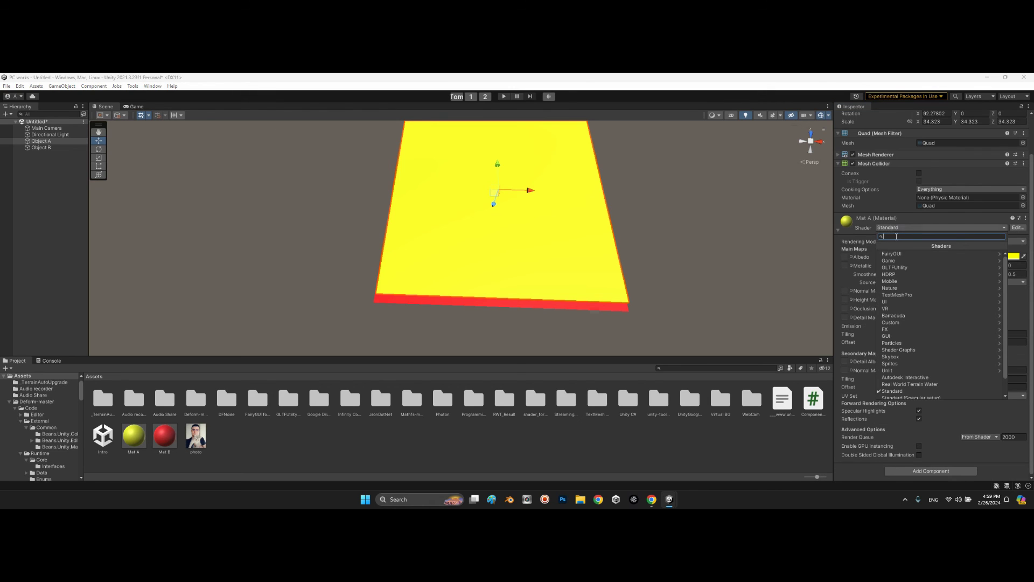
pyautogui.click(895, 281)
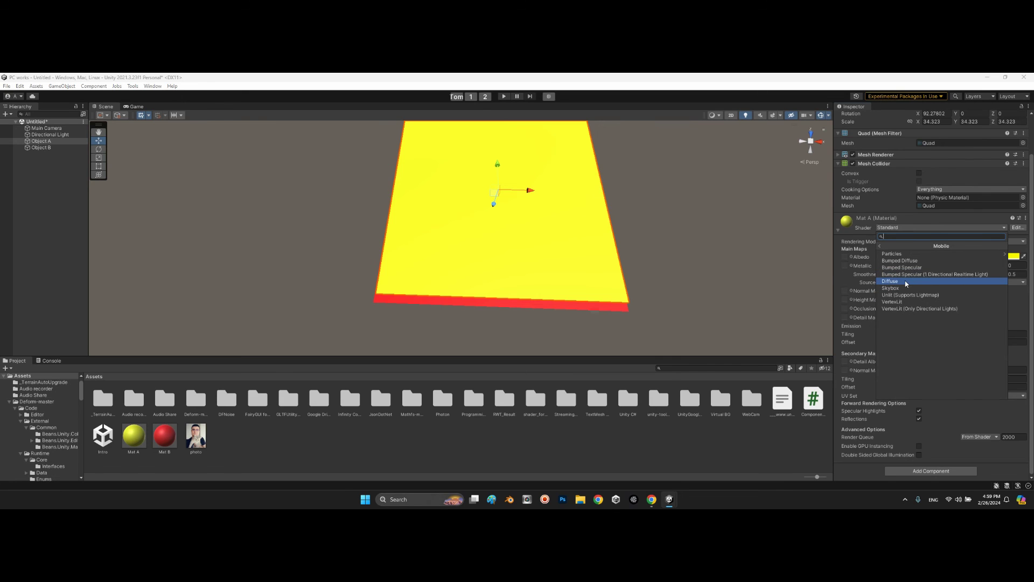
pyautogui.click(916, 281)
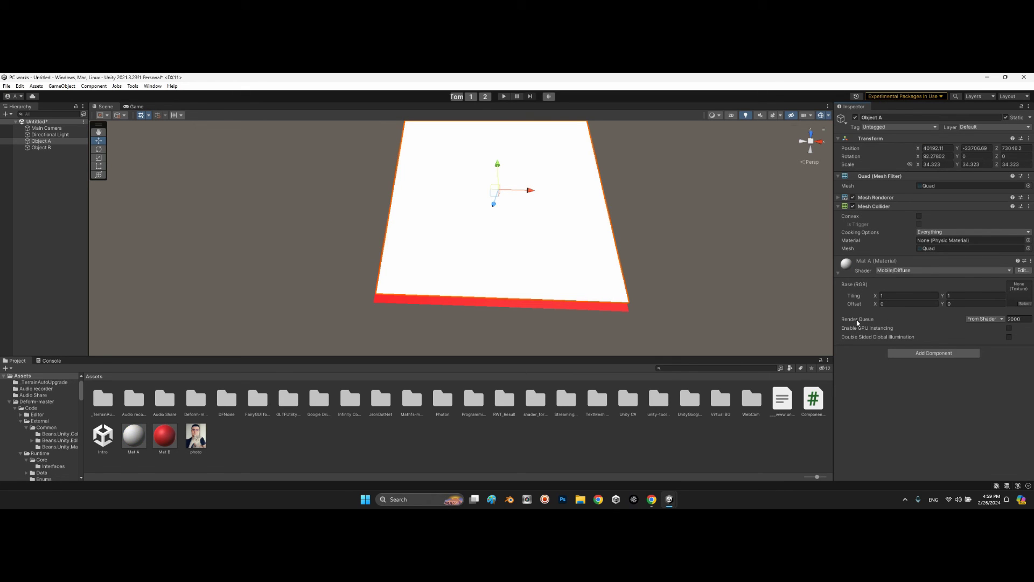
pyautogui.click(883, 271)
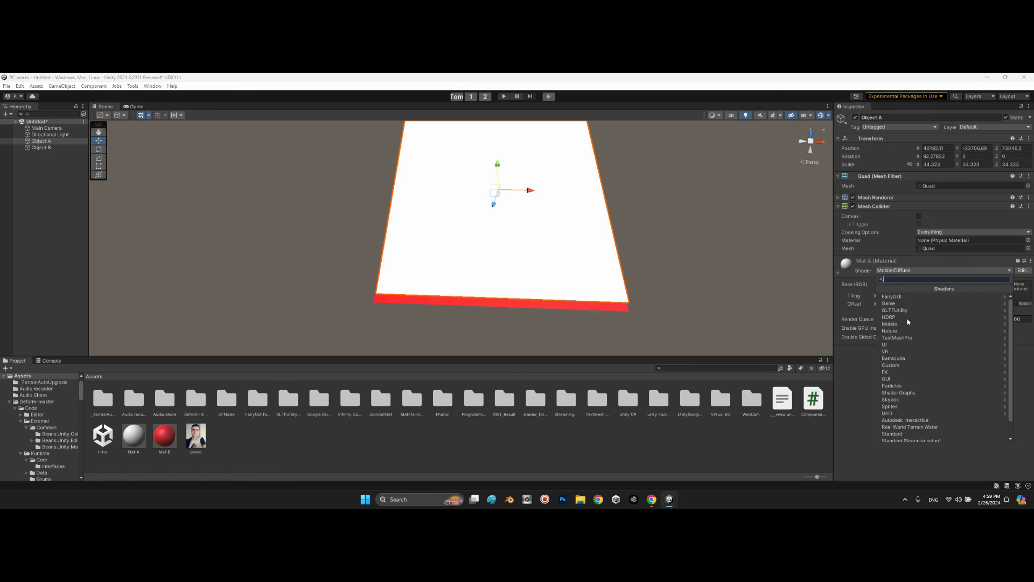
pyautogui.click(910, 434)
pyautogui.scroll(-1, 972, 355)
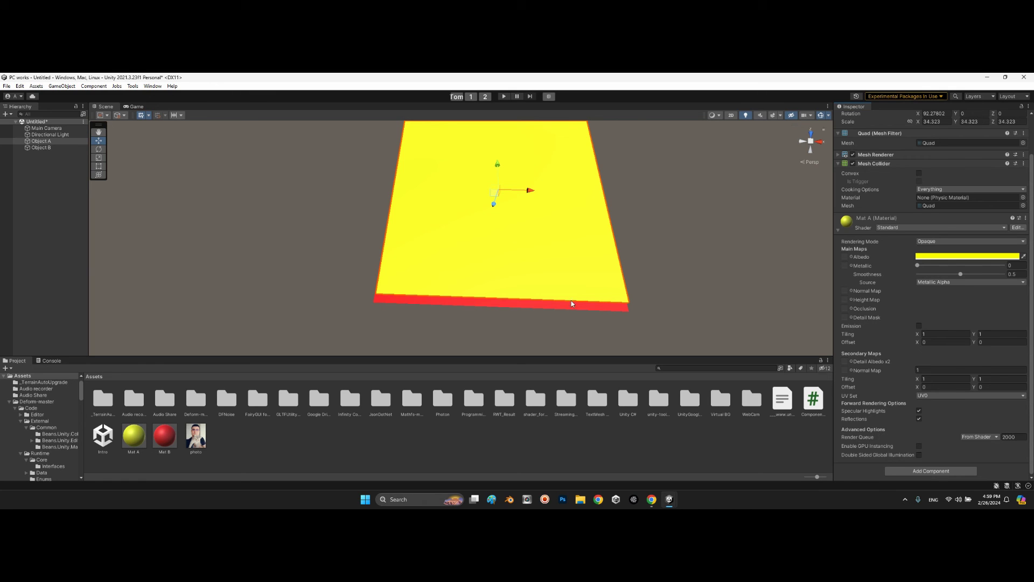
# - Set the render queue of Object B's Mat B material to 1999 and deselect the object
pyautogui.click(38, 148)
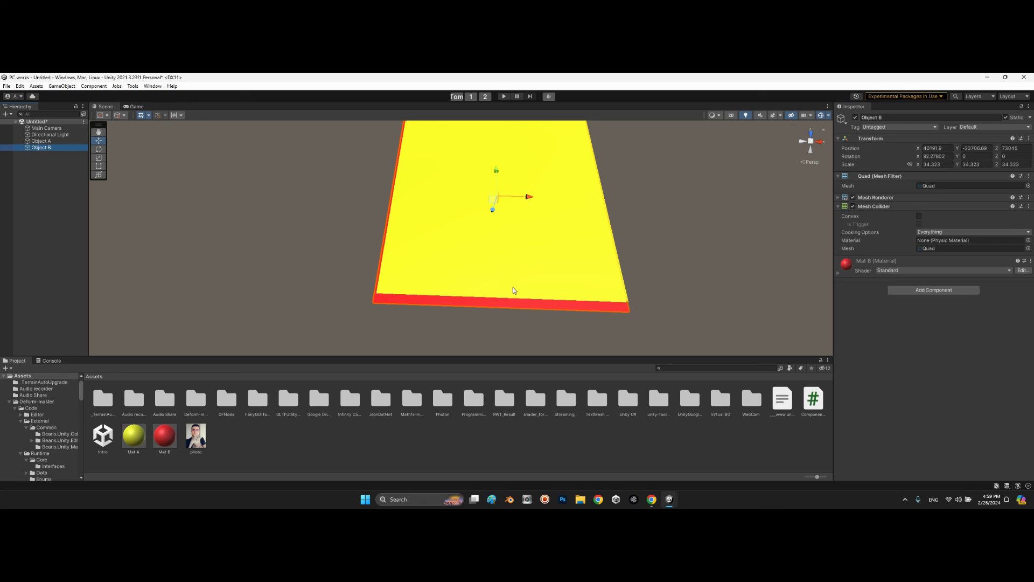
pyautogui.click(860, 272)
pyautogui.scroll(-2, 932, 296)
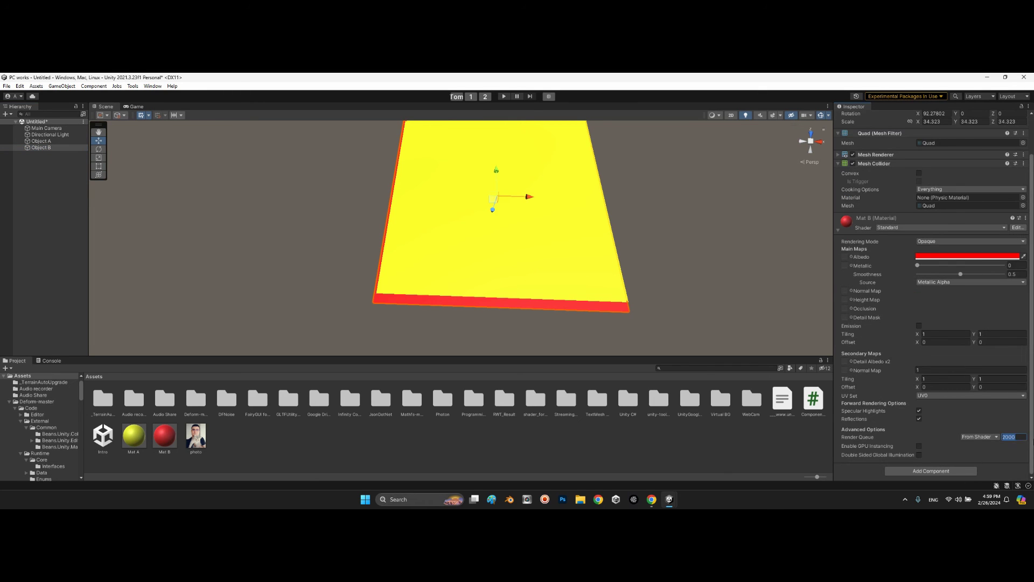
pyautogui.write('1999')
pyautogui.press('Return')
pyautogui.keyDown('alt'); pyautogui.moveTo(744, 274); pyautogui.dragTo(725, 305); pyautogui.keyUp('alt')
pyautogui.click(714, 288)
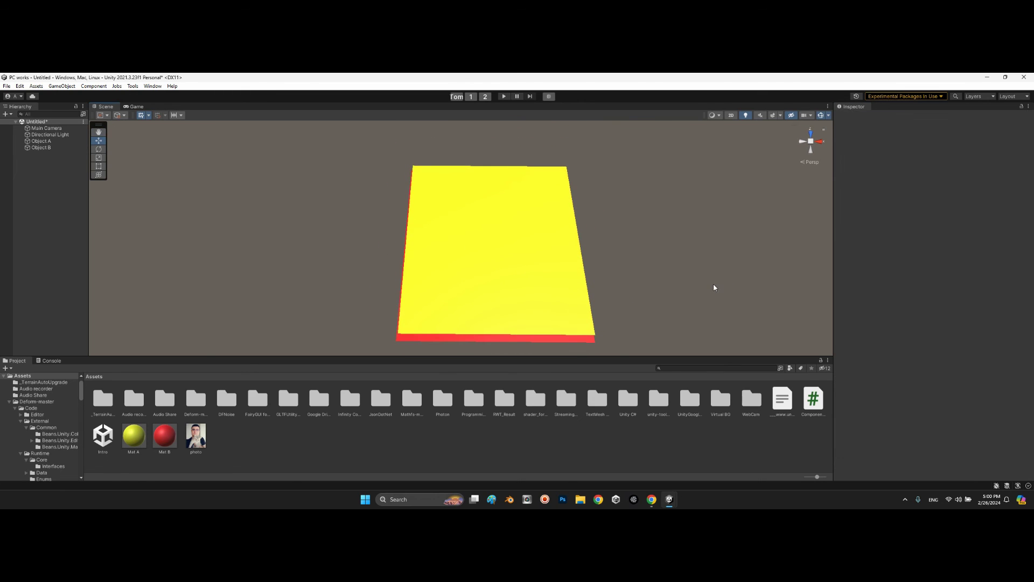